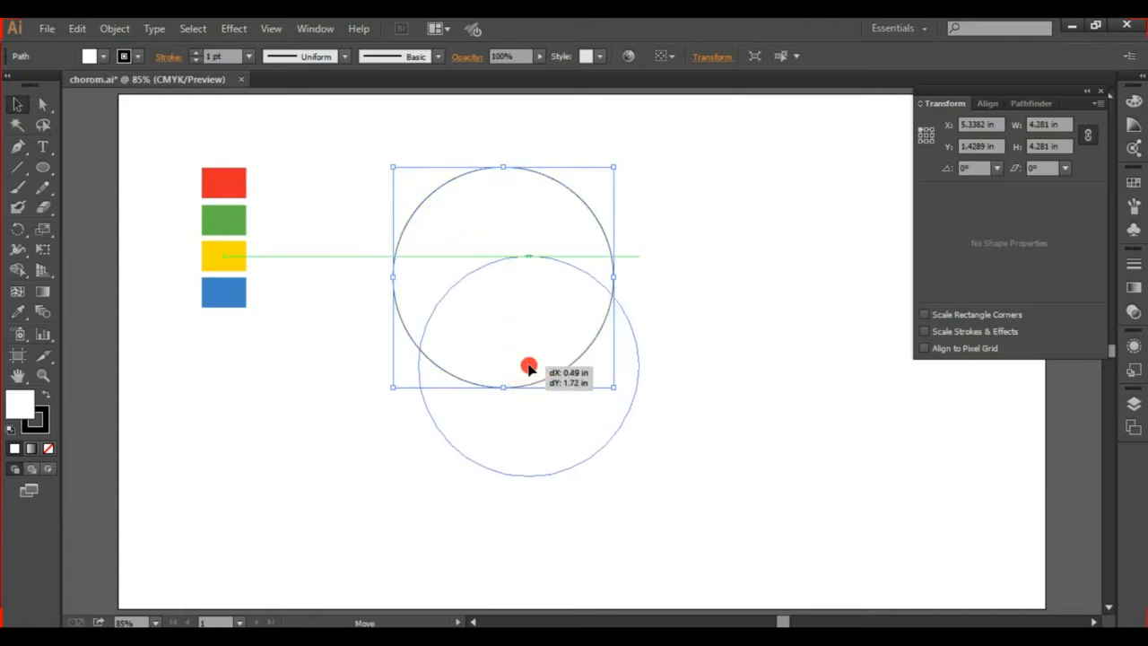
Duplicate the large circle in front of itself and scale the copy about its center to about 1.93 in
left_click(78, 29)
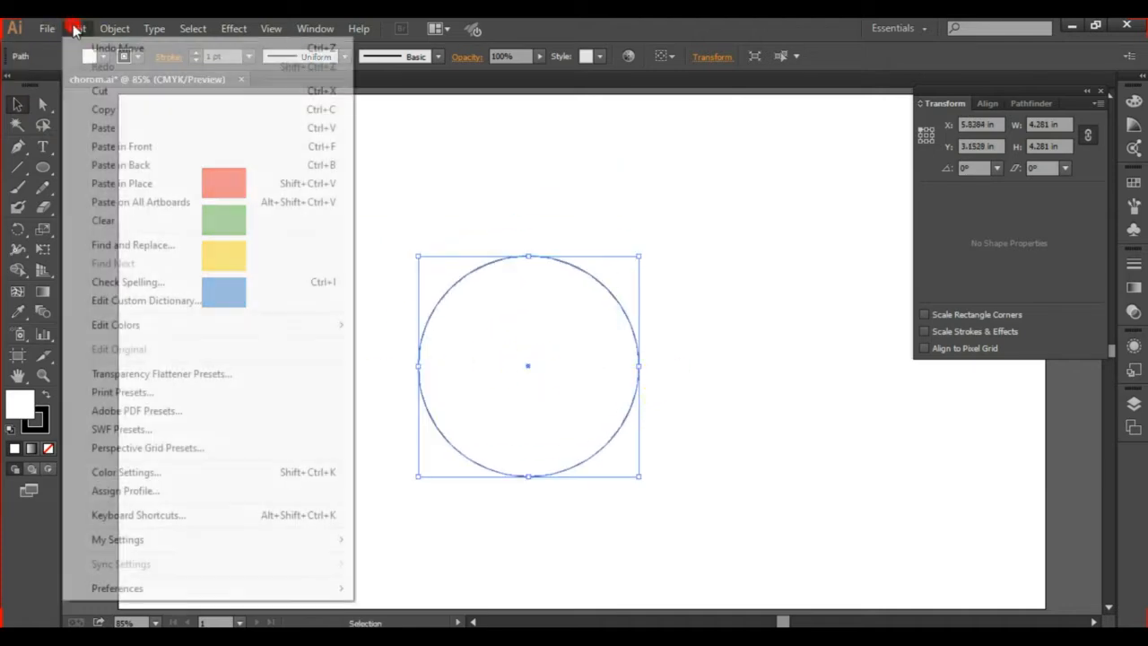
left_click(131, 110)
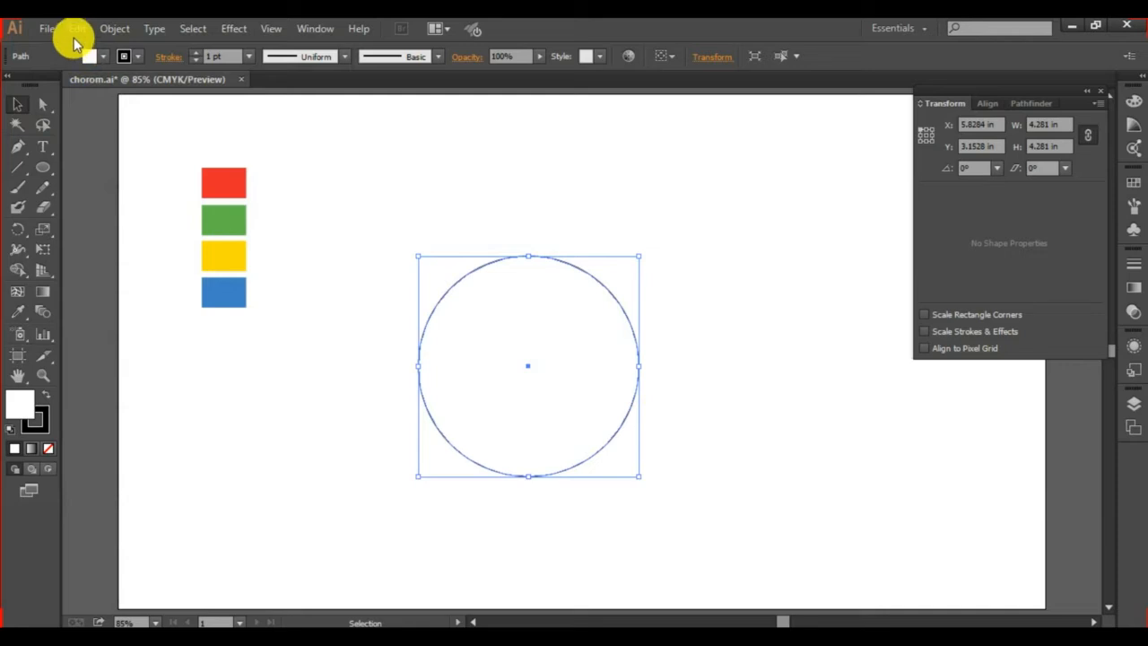
left_click(78, 29)
left_click(131, 148)
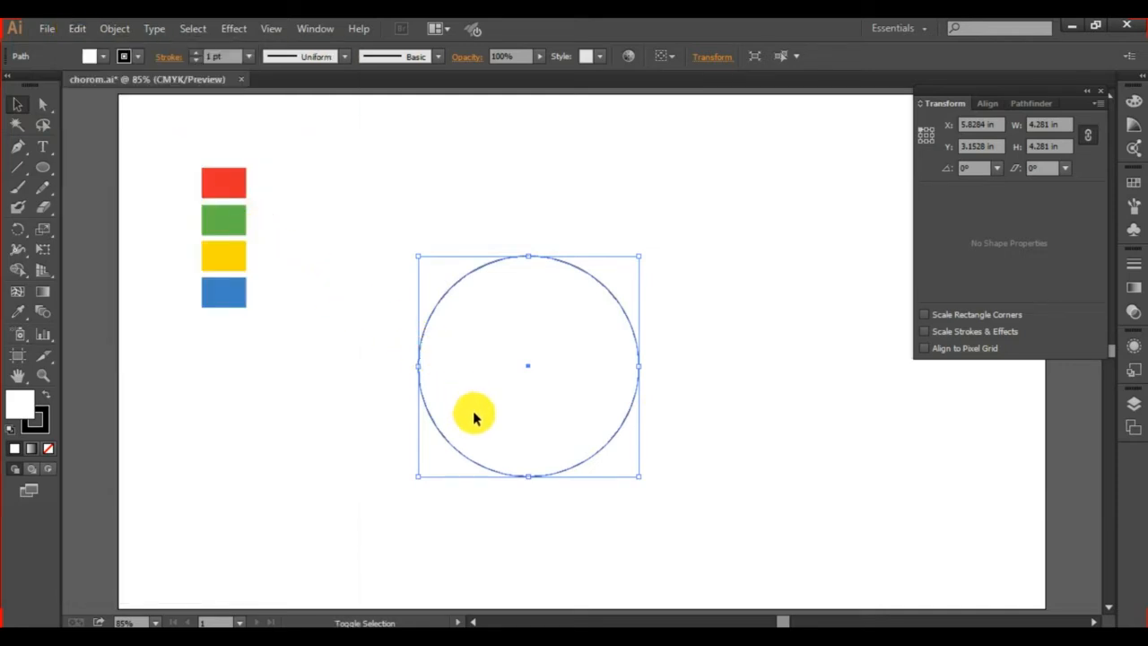
left_click_drag(639, 477, 585, 428)
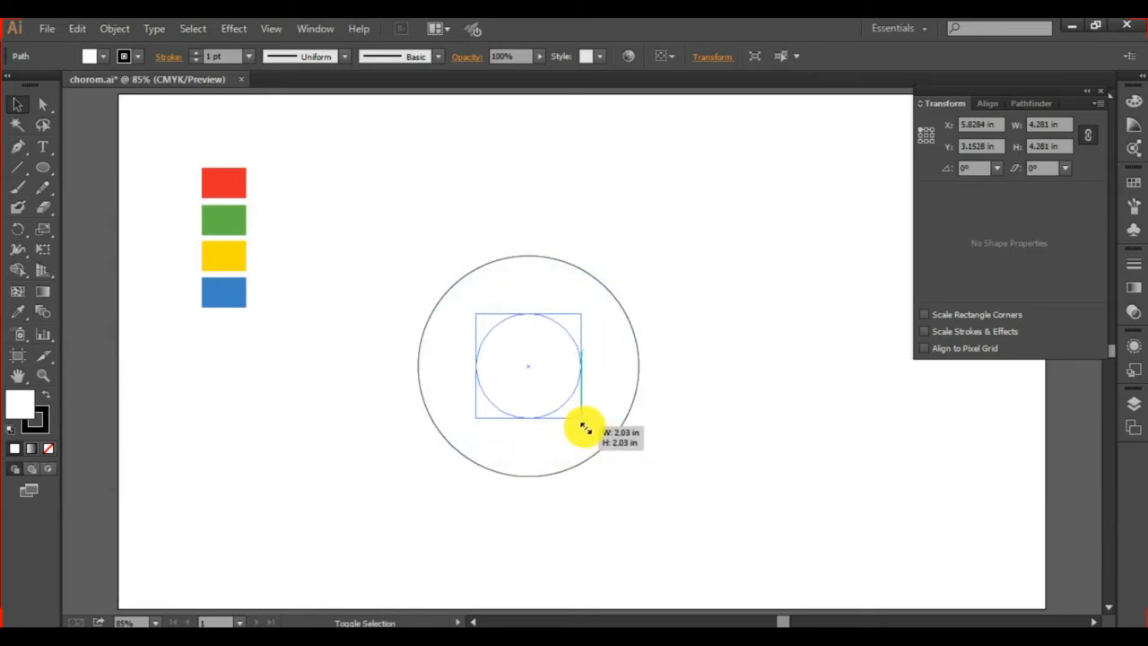
left_click_drag(597, 441, 598, 440)
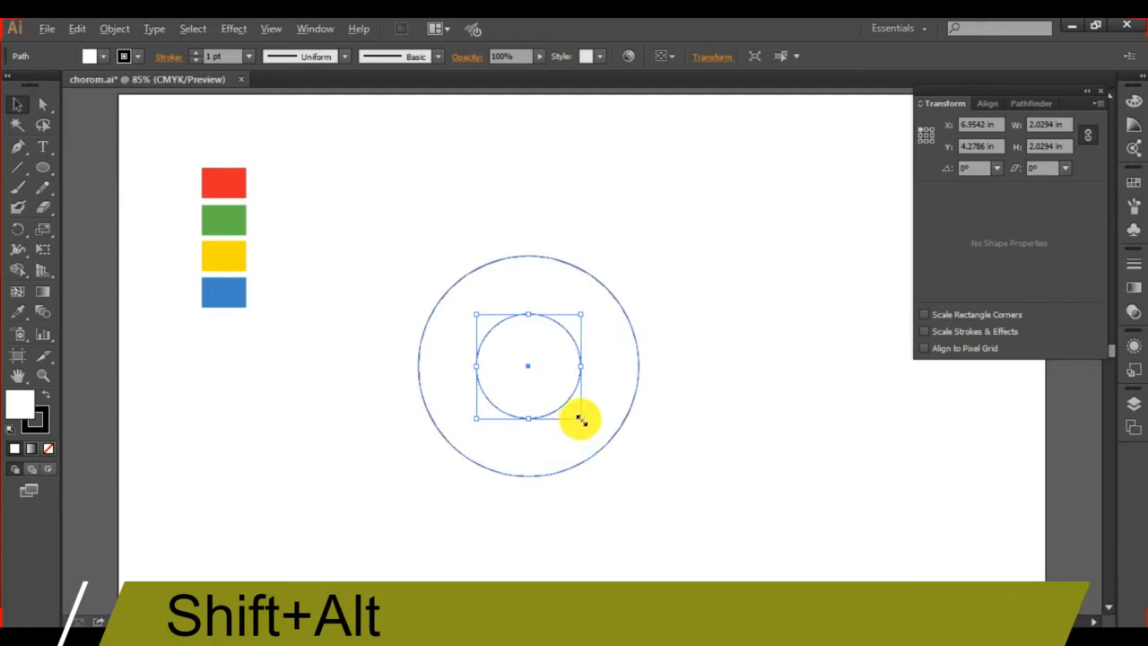
left_click_drag(581, 419, 579, 416)
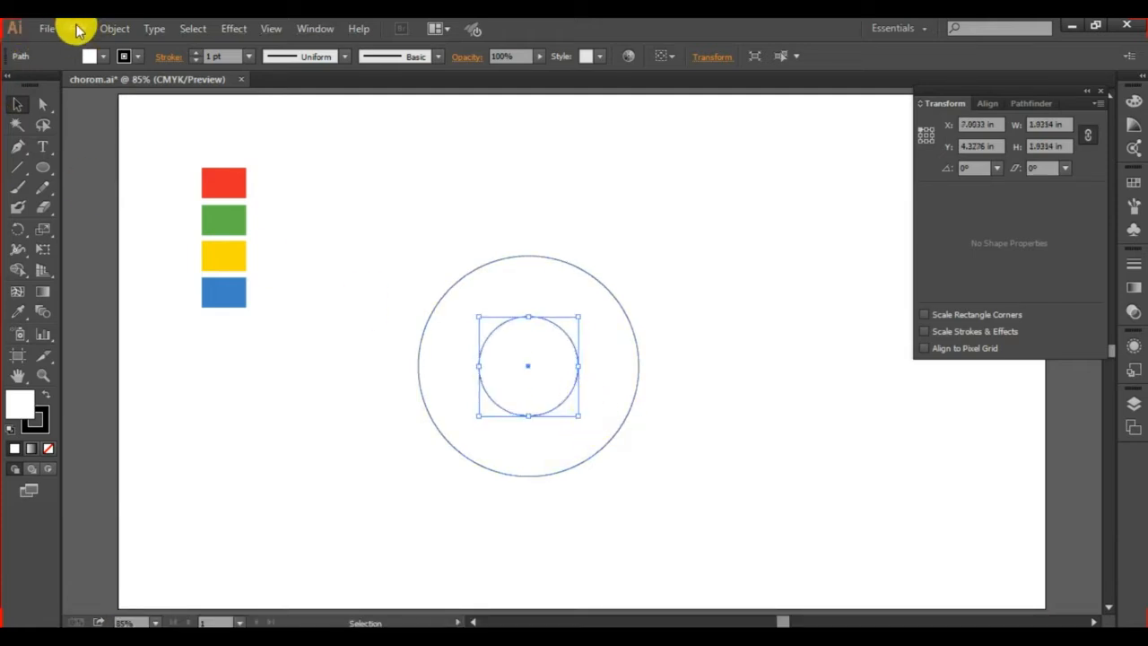
Duplicate the inner circle in front of itself and scale the copy about its center to about 1.3 in
left_click(79, 31)
left_click(116, 109)
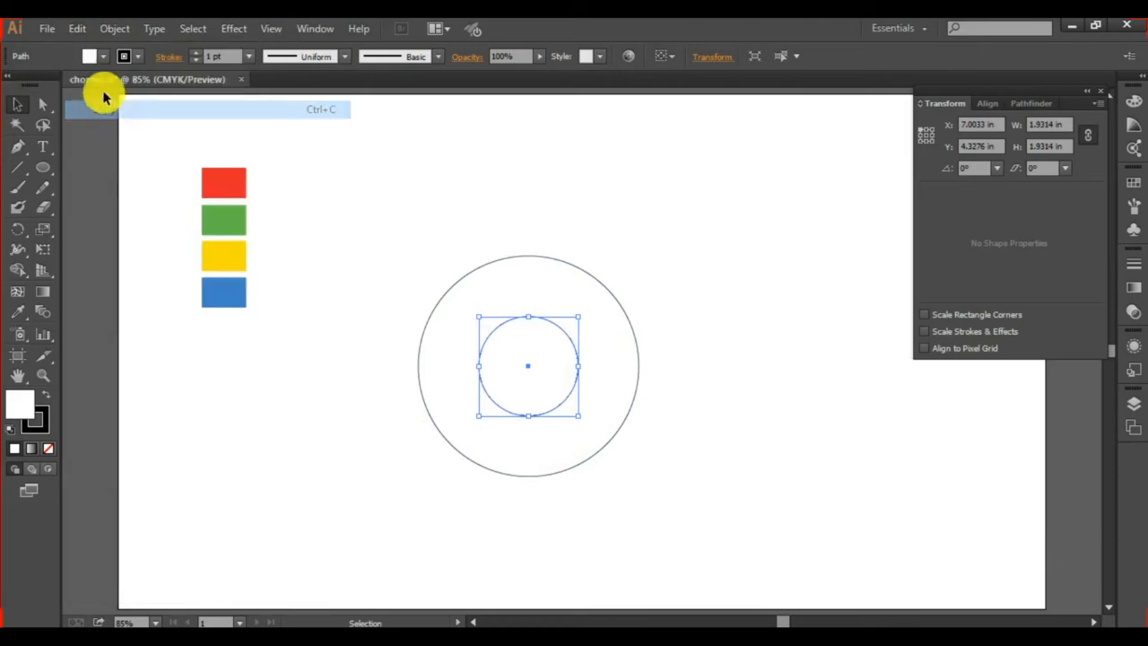
left_click(77, 30)
left_click(141, 146)
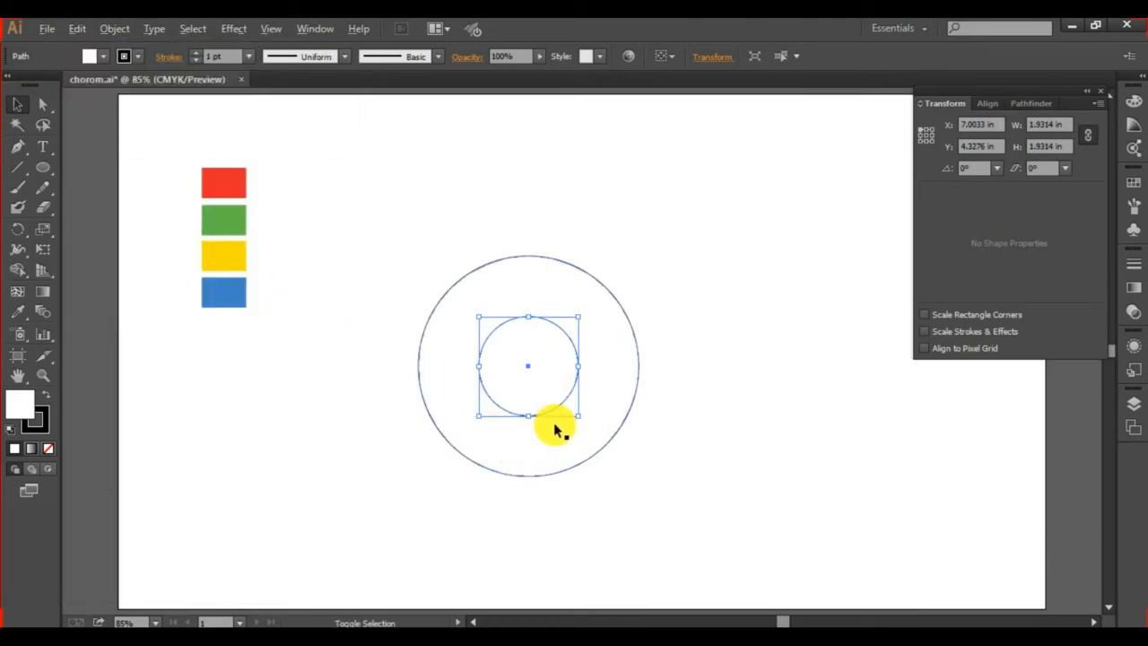
left_click_drag(580, 416, 564, 400)
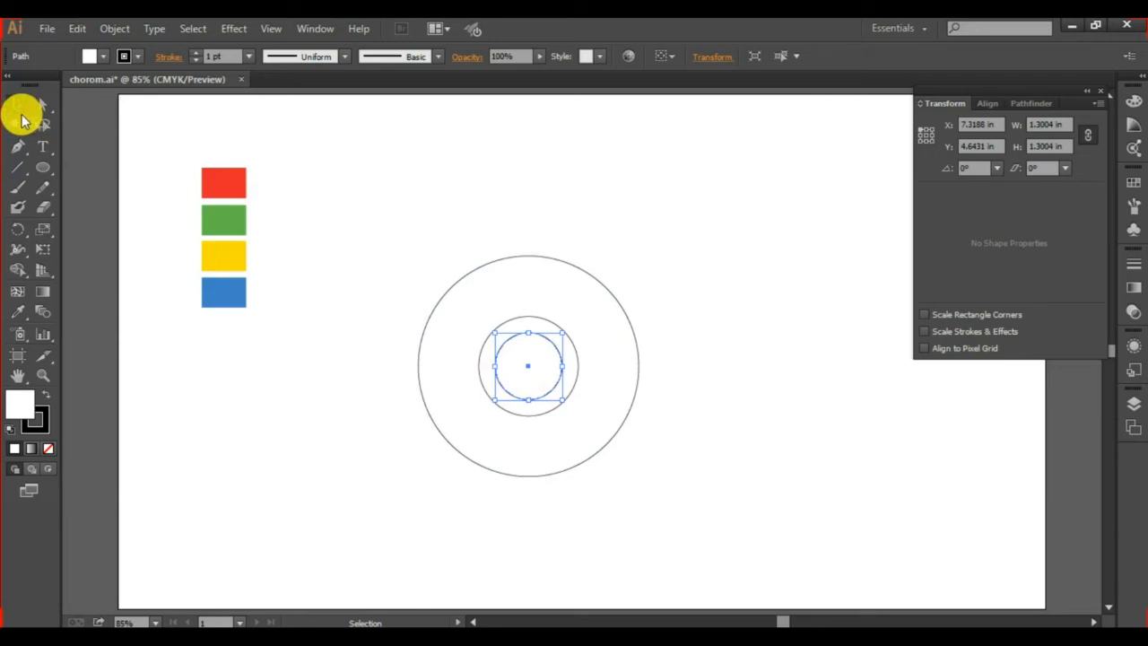
left_click(361, 206)
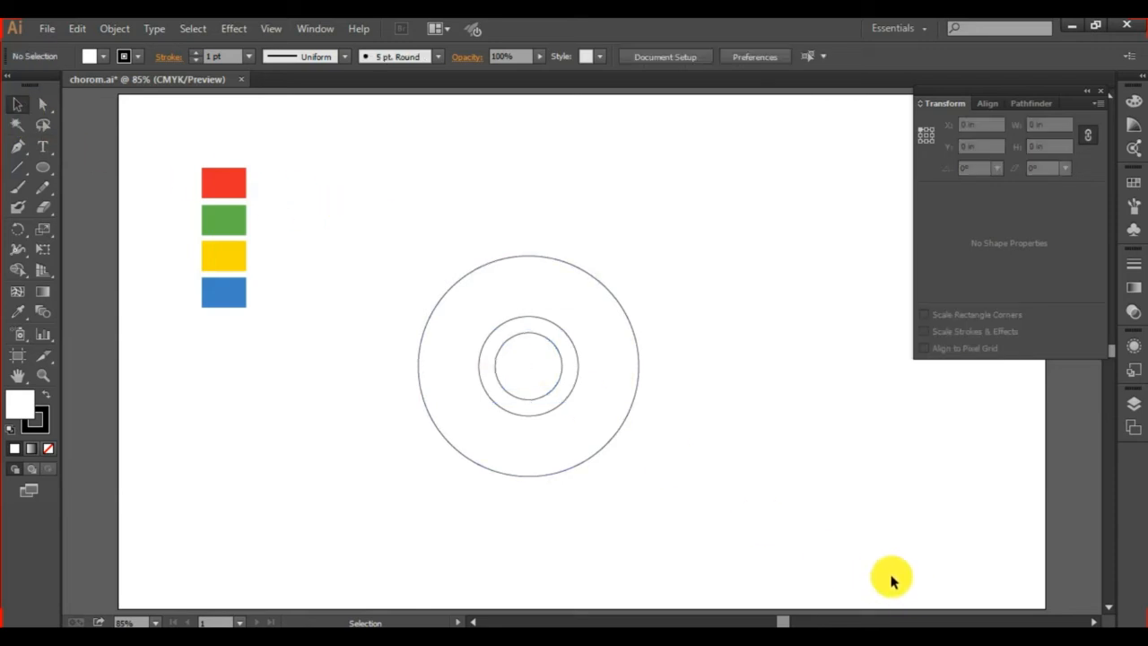
Draw a horizontal line about 1.91 in long from the top of the middle circle to the right edge of the outer circle
left_click(18, 168)
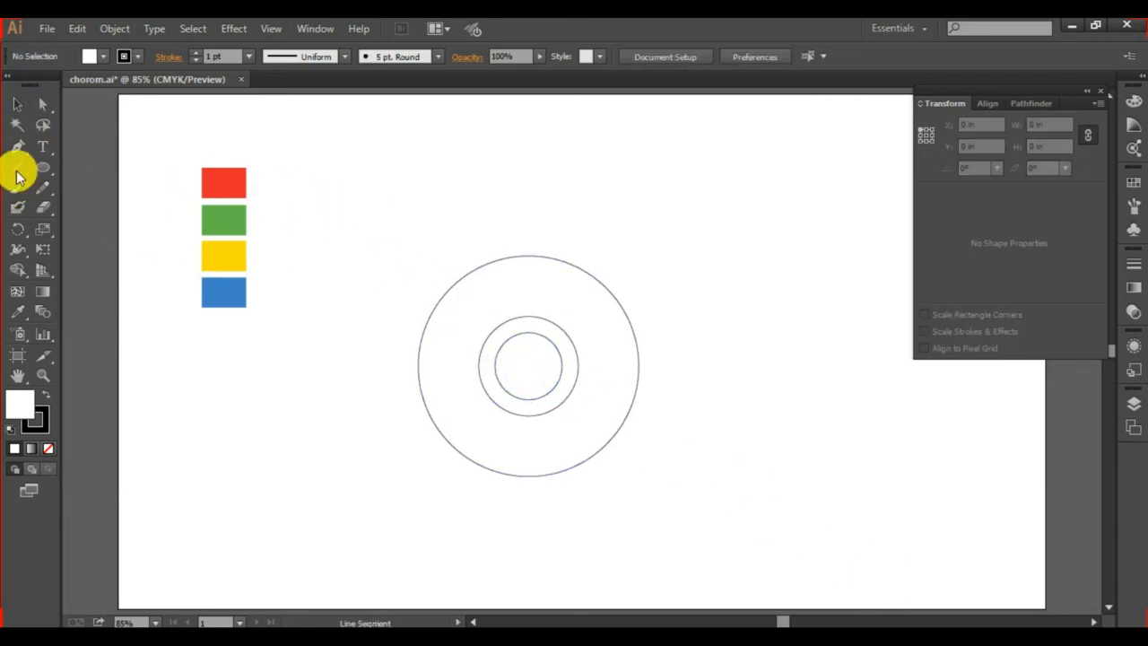
left_click(528, 314)
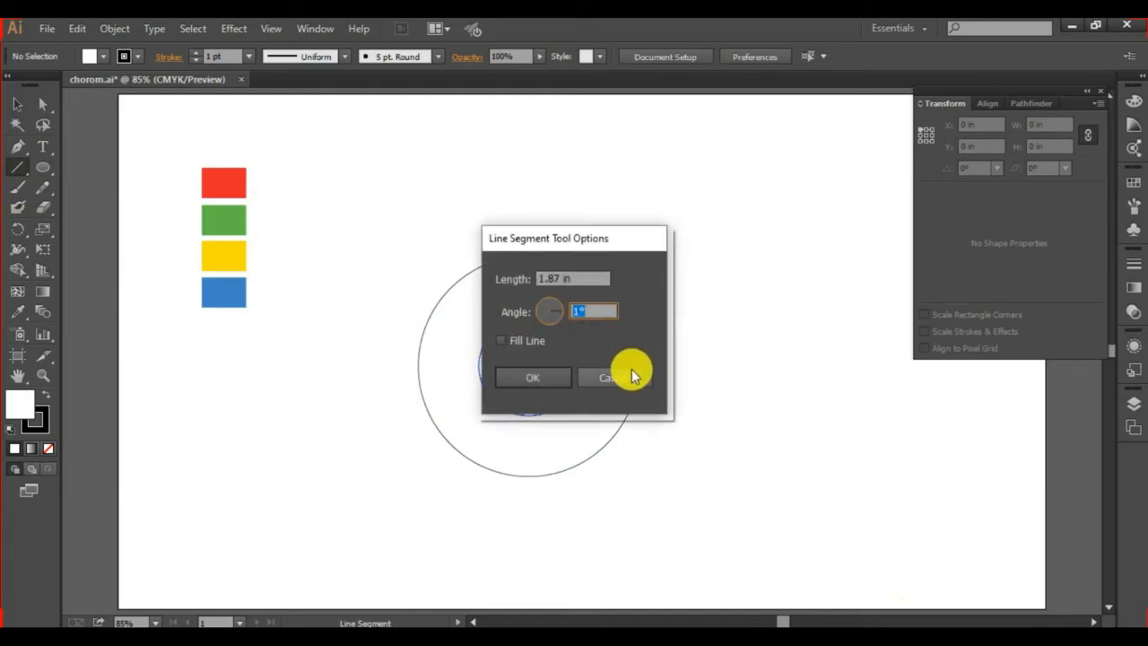
left_click(630, 375)
left_click_drag(526, 314, 628, 315)
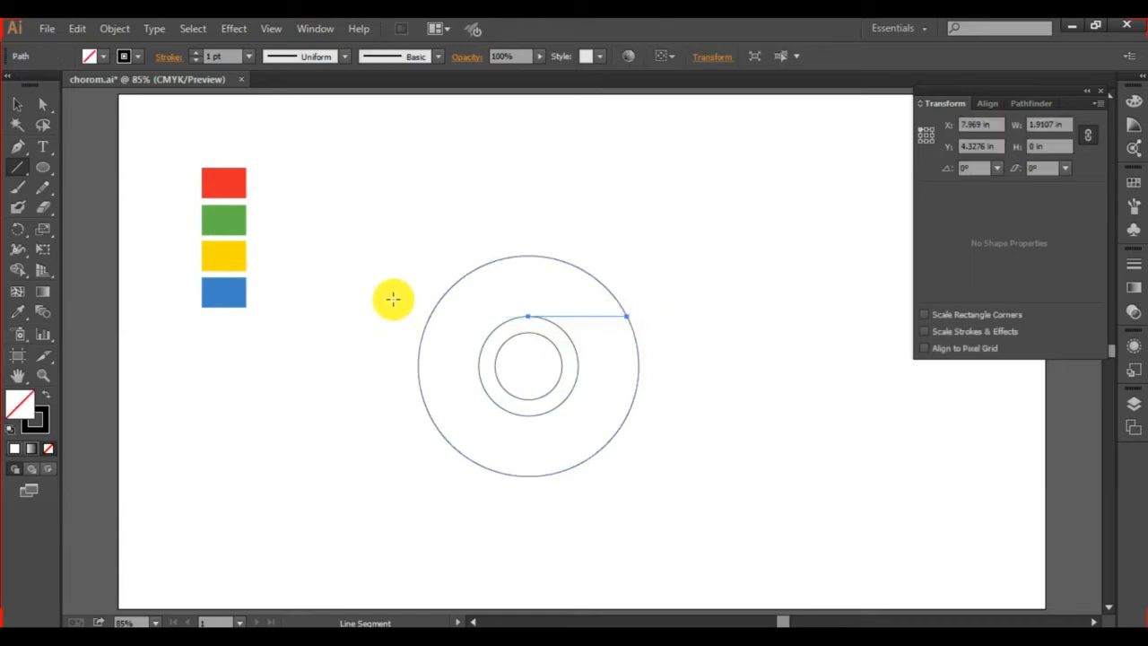
Rotate a copy of all the circles and the line by 120°, and repeat the transformation once for a third set
left_click(20, 104)
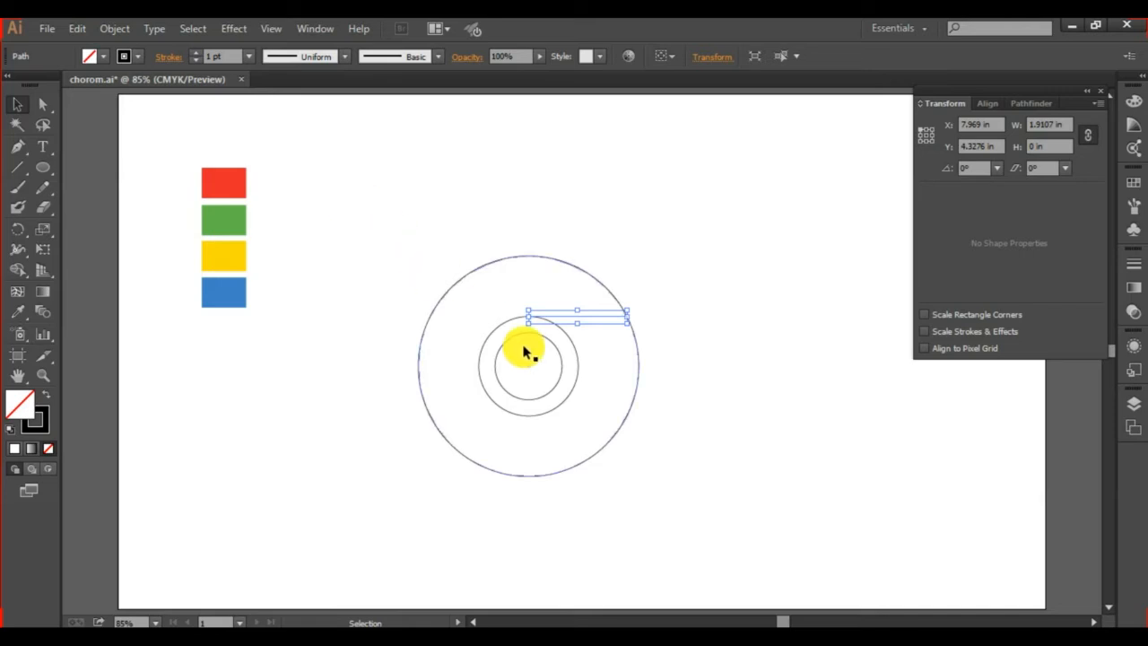
left_click_drag(390, 218, 716, 482)
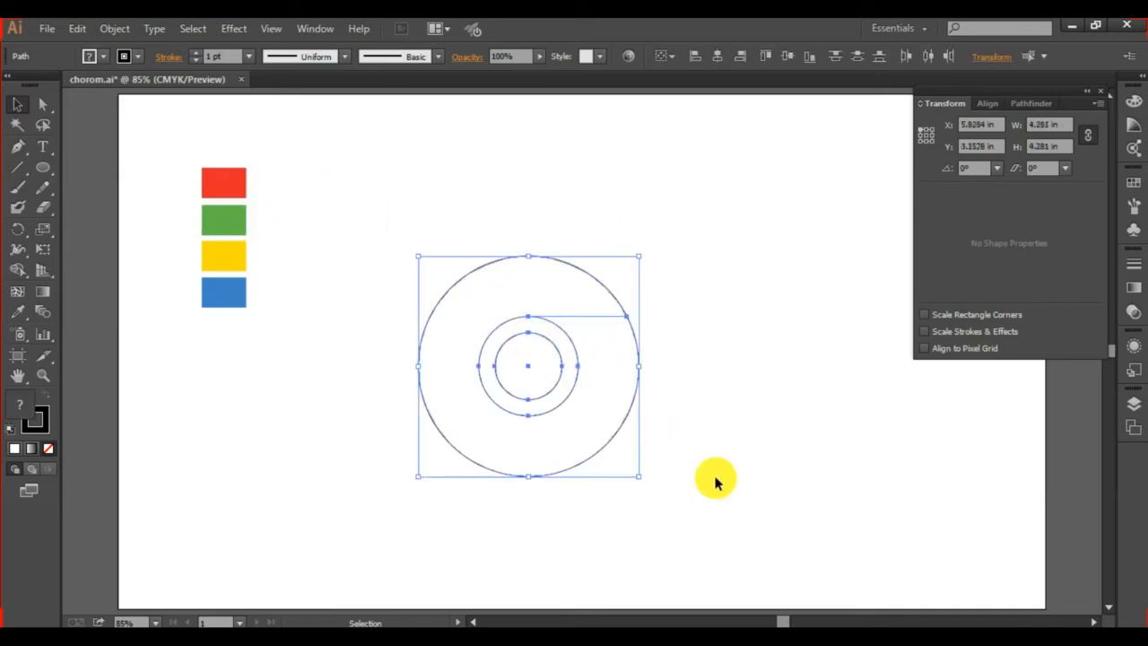
double_click(18, 230)
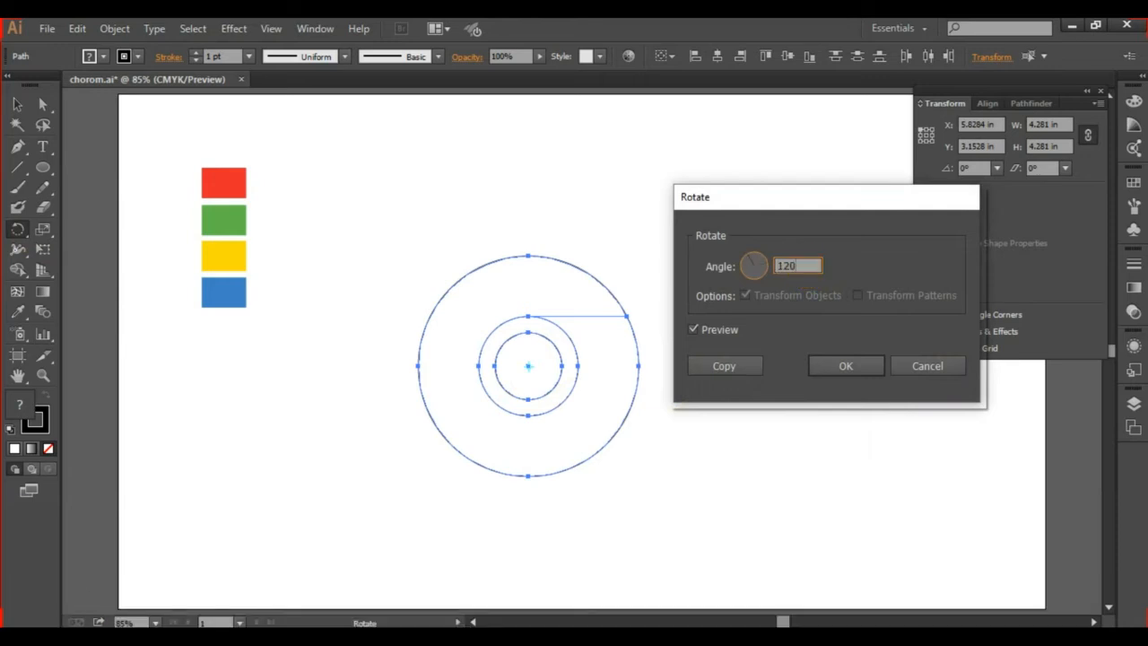
left_click(700, 332)
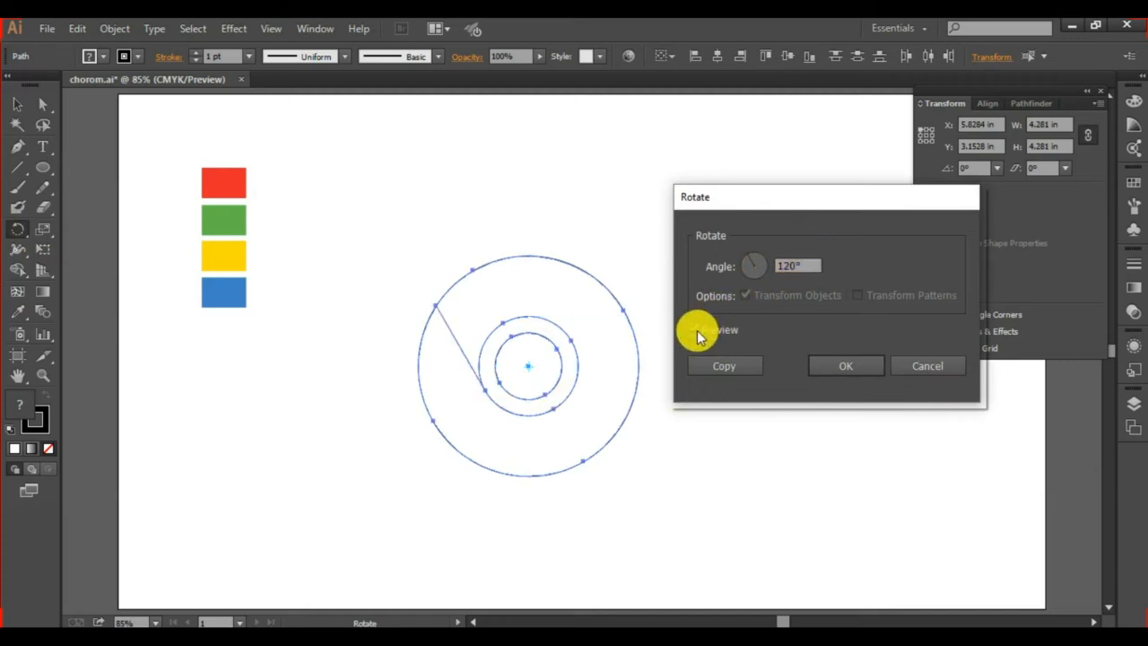
left_click(699, 332)
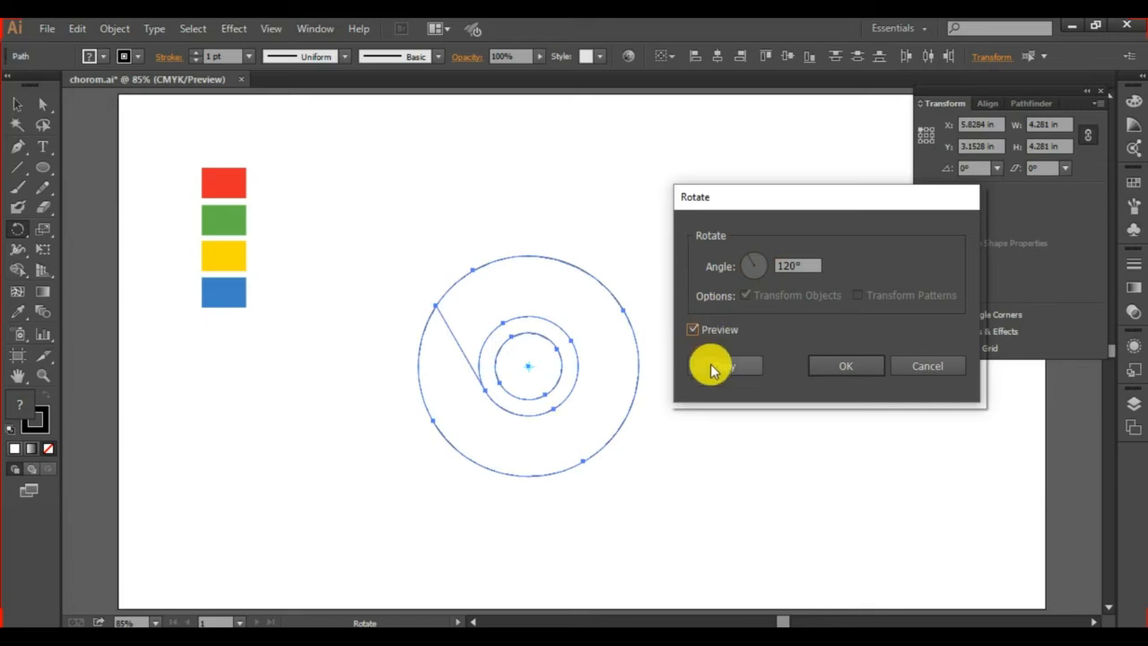
left_click(711, 368)
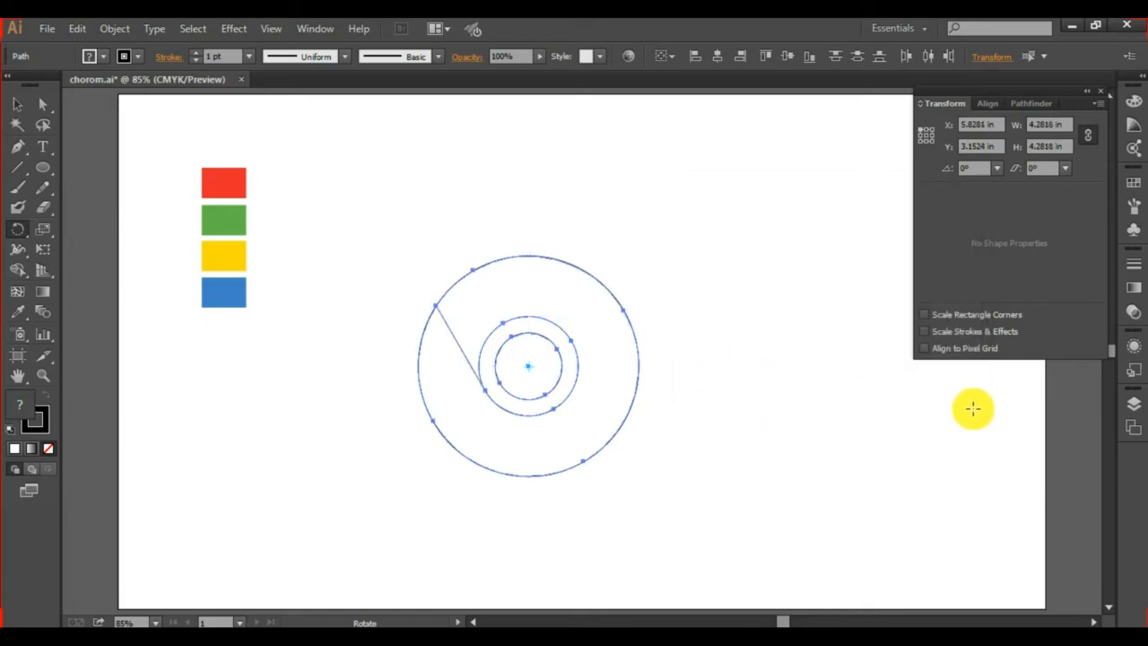
key("v")
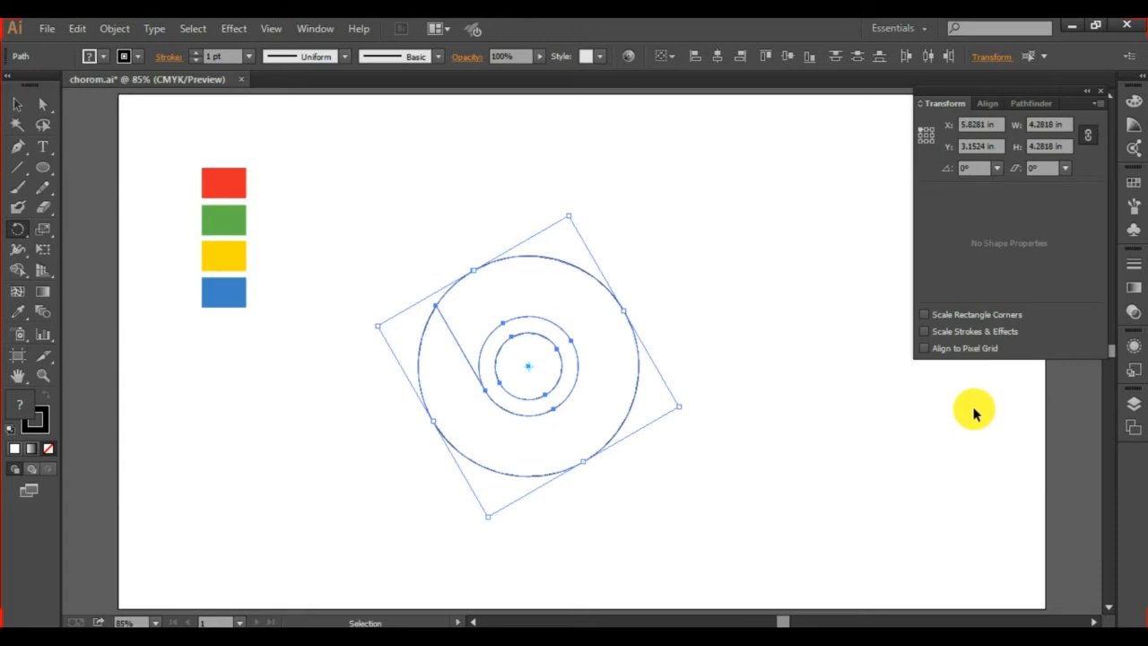
key("ctrl+d")
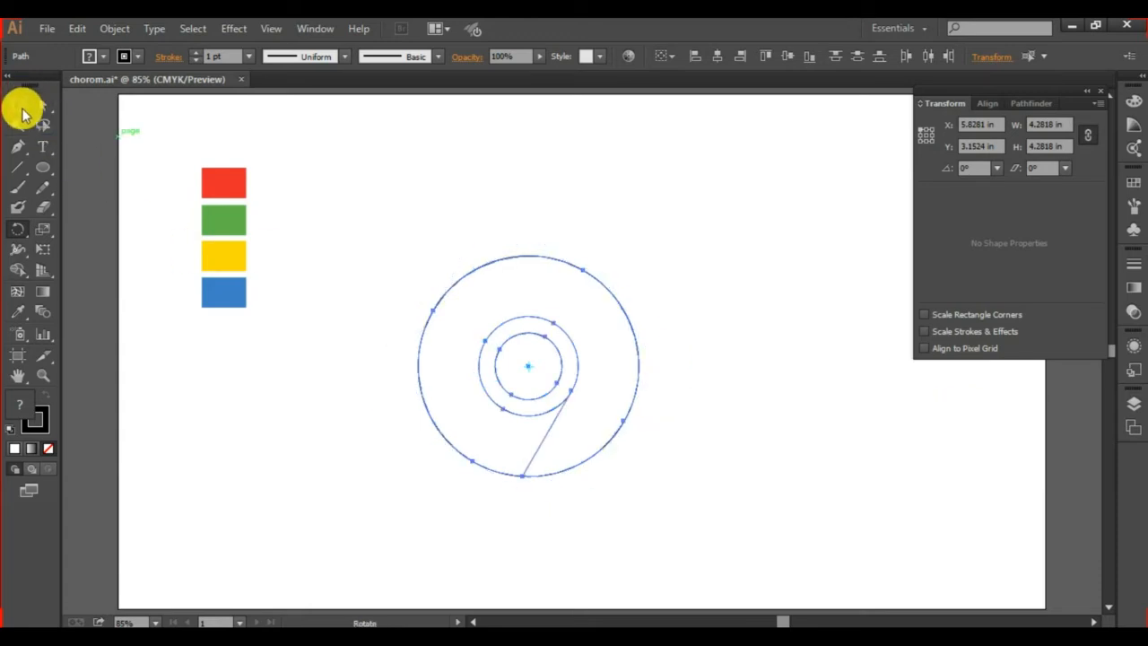
Try removing the stroke from all the circles and lines
left_click(22, 108)
left_click(341, 253)
left_click_drag(357, 201, 684, 451)
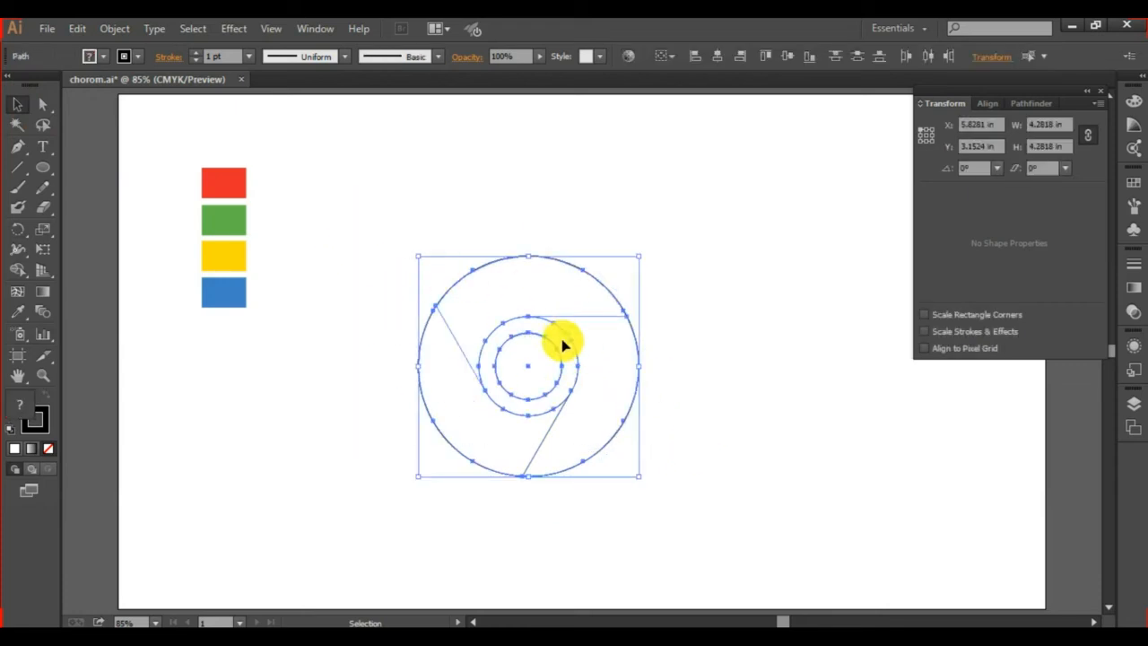
left_click(41, 426)
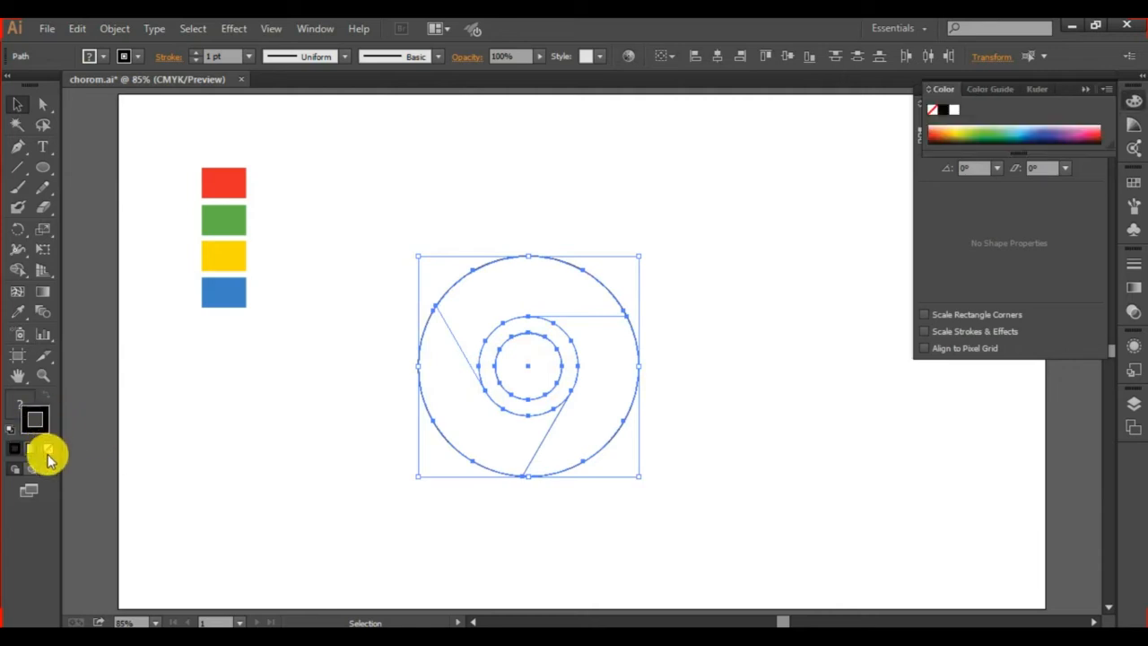
left_click(48, 449)
left_click(281, 428)
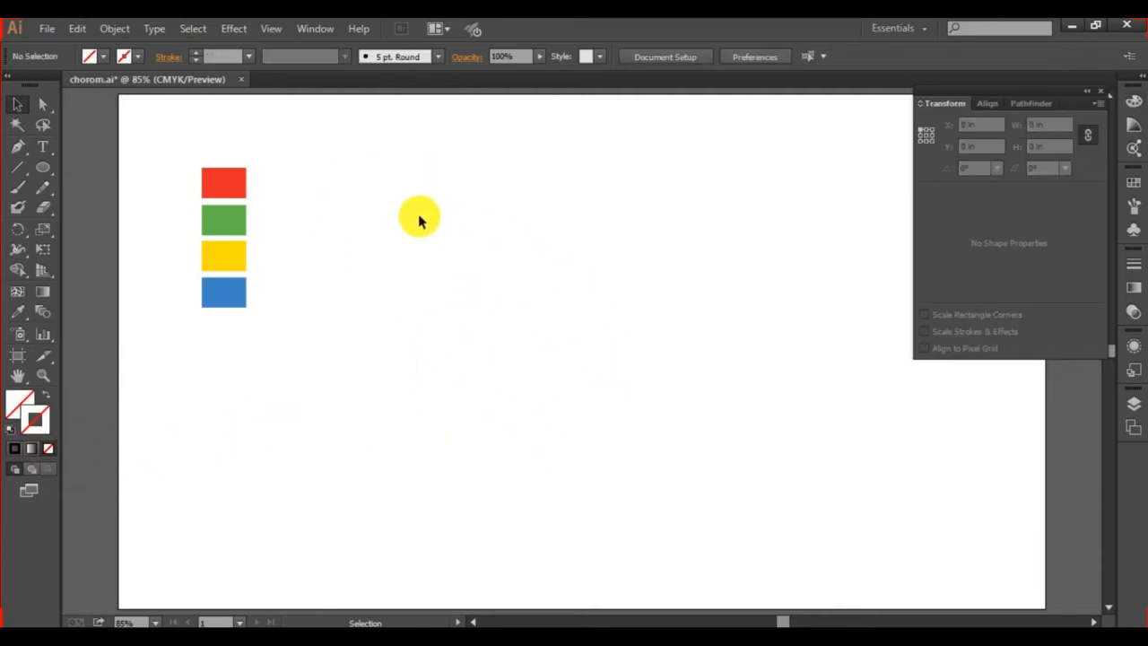
Restore the solid black stroke on all the circles and lines
left_click_drag(379, 192, 526, 292)
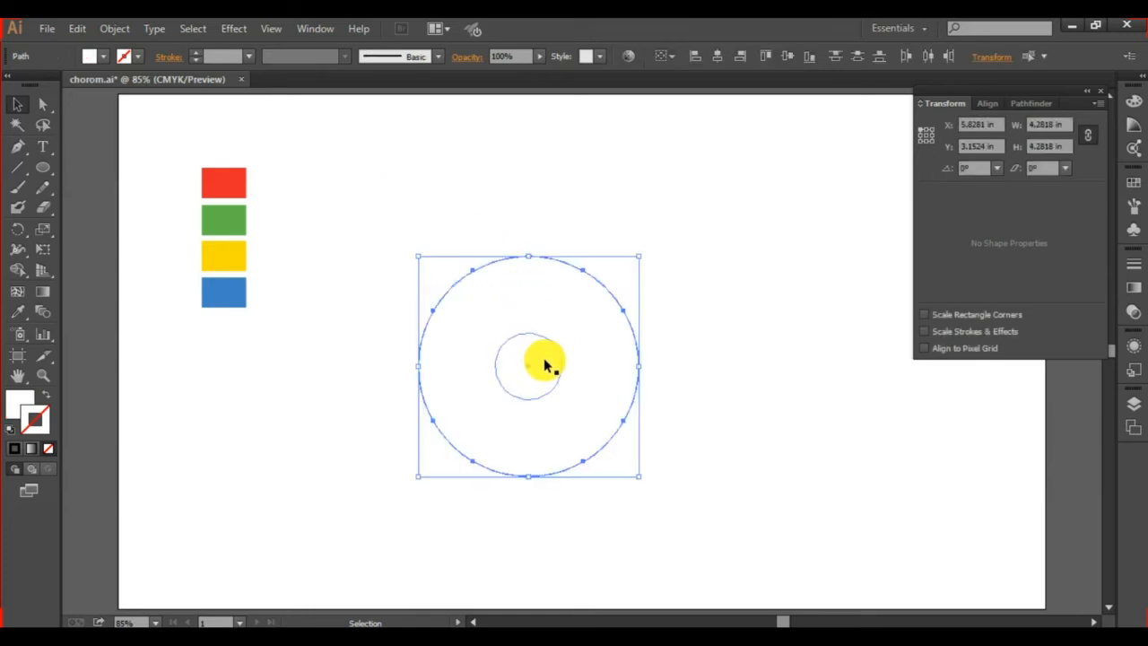
left_click(16, 450)
left_click(296, 418)
left_click_drag(394, 210, 695, 516)
left_click(31, 429)
left_click(47, 448)
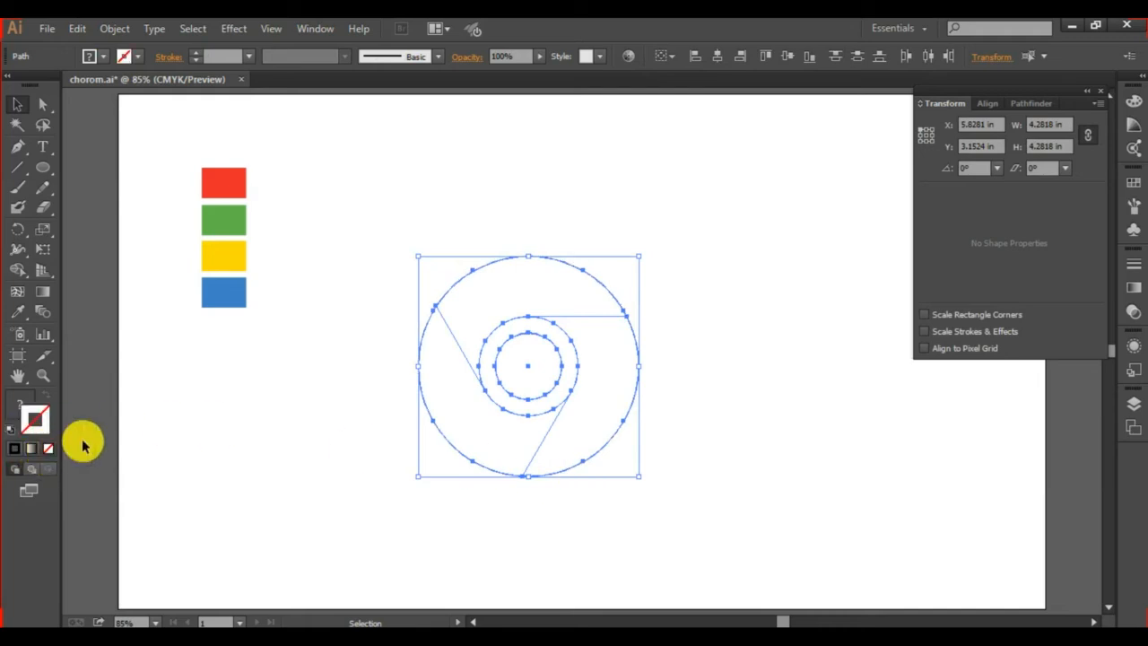
left_click(16, 449)
left_click(282, 440)
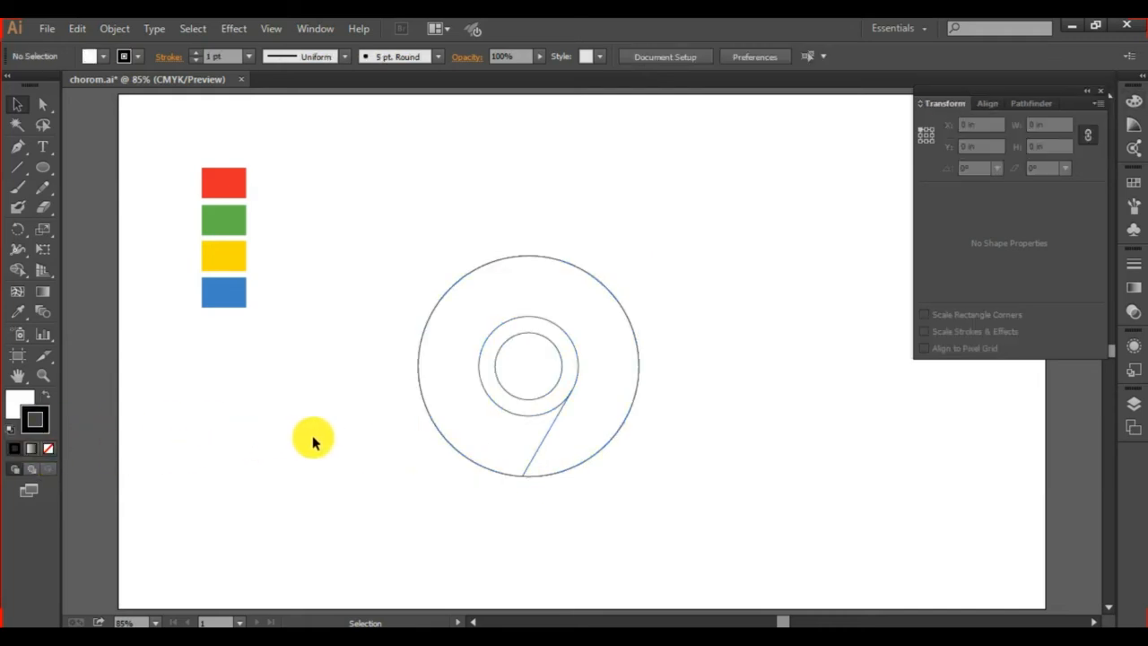
Merge the outer ring's pieces into three curved segments bounded by the lines, using the Shape Builder tool on all the artwork
left_click_drag(439, 231, 502, 298)
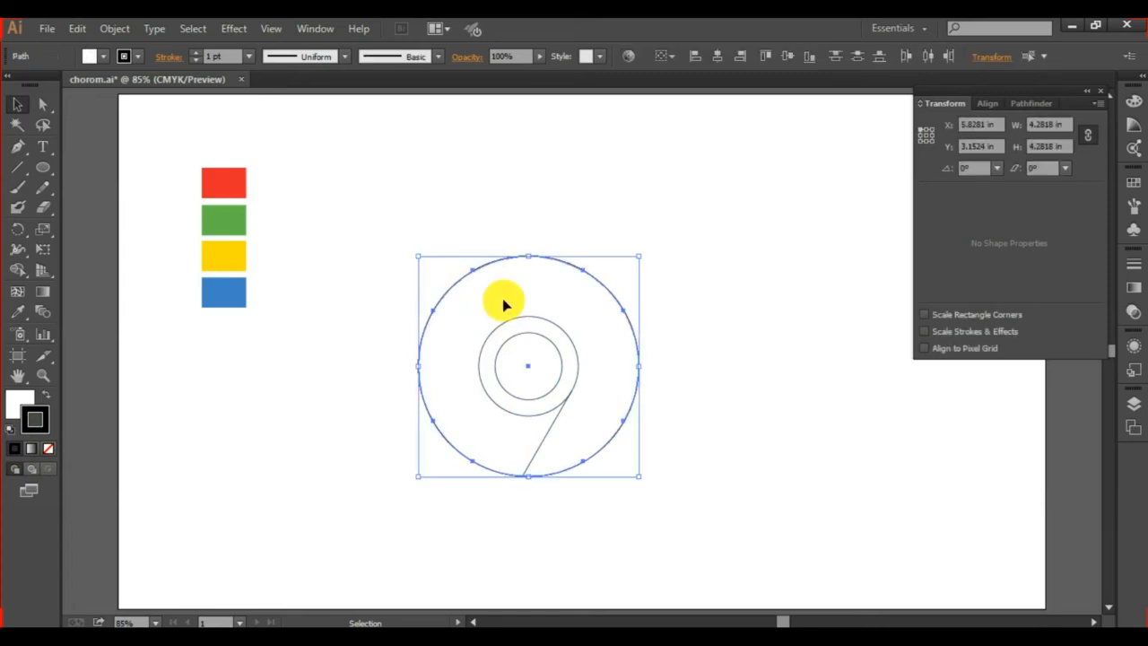
left_click_drag(430, 194, 666, 469)
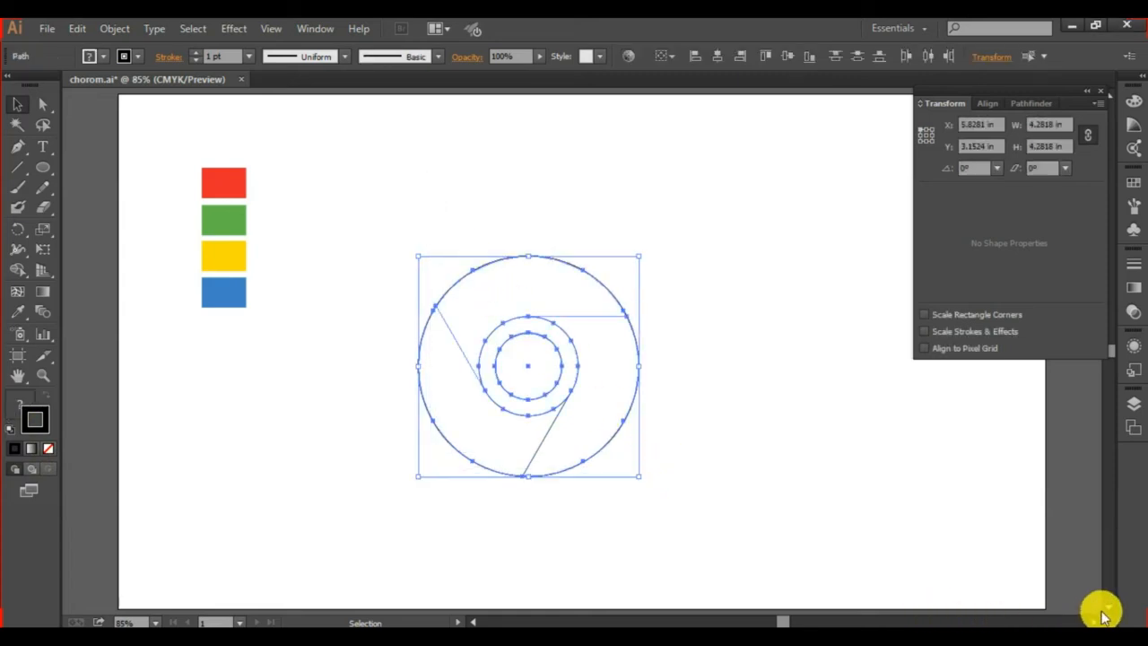
left_click(382, 231)
left_click_drag(376, 181, 735, 515)
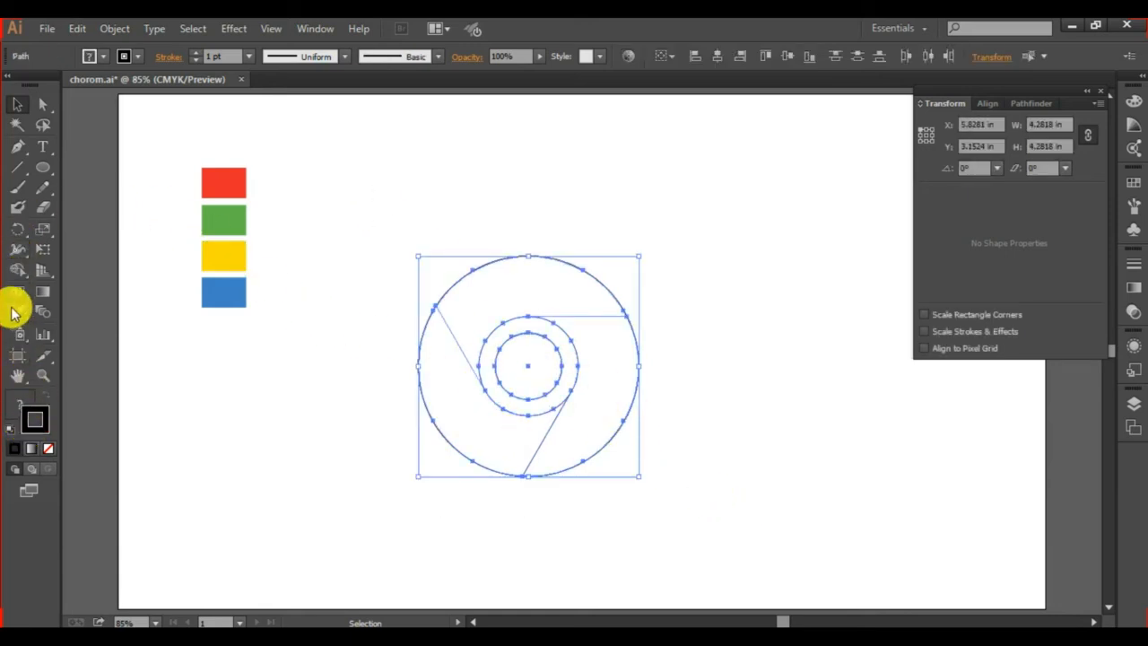
left_click(17, 270)
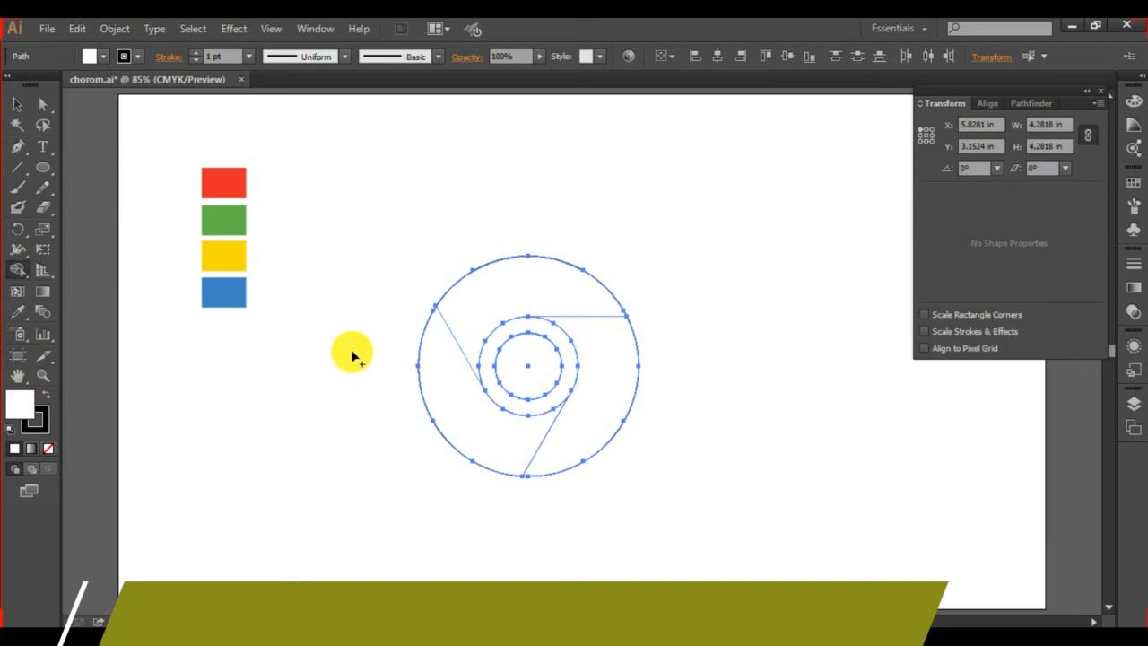
left_click_drag(538, 287, 461, 309)
left_click_drag(617, 359, 584, 433)
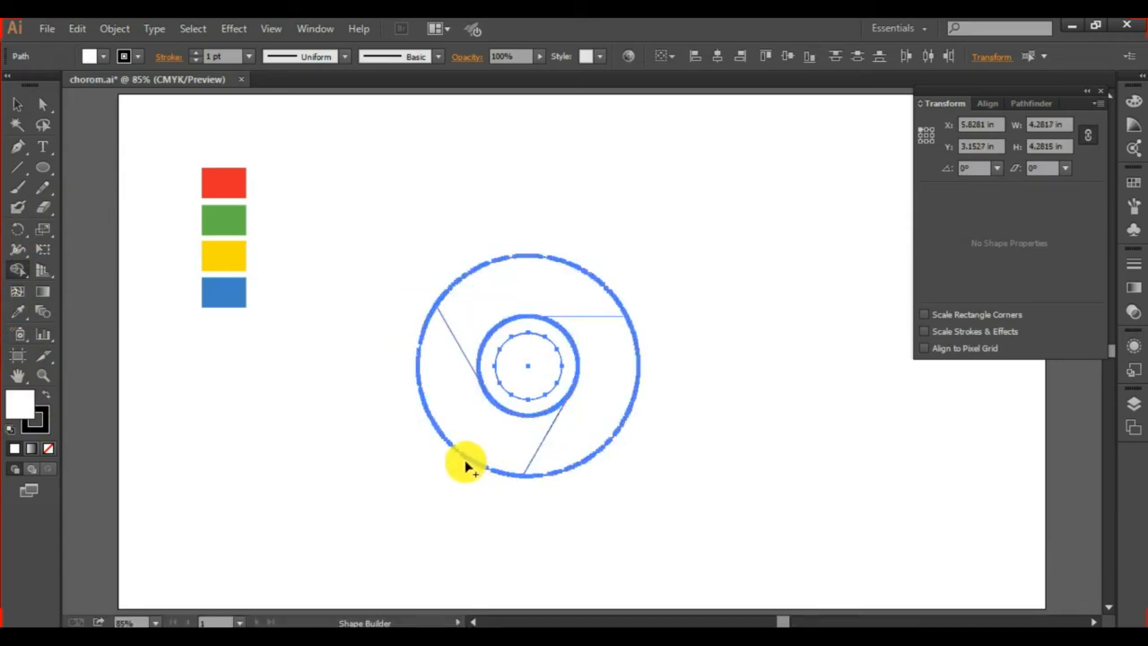
mouse_move(516, 446)
left_mouse_down()
mouse_move(533, 457)
mouse_move(511, 446)
left_mouse_up()
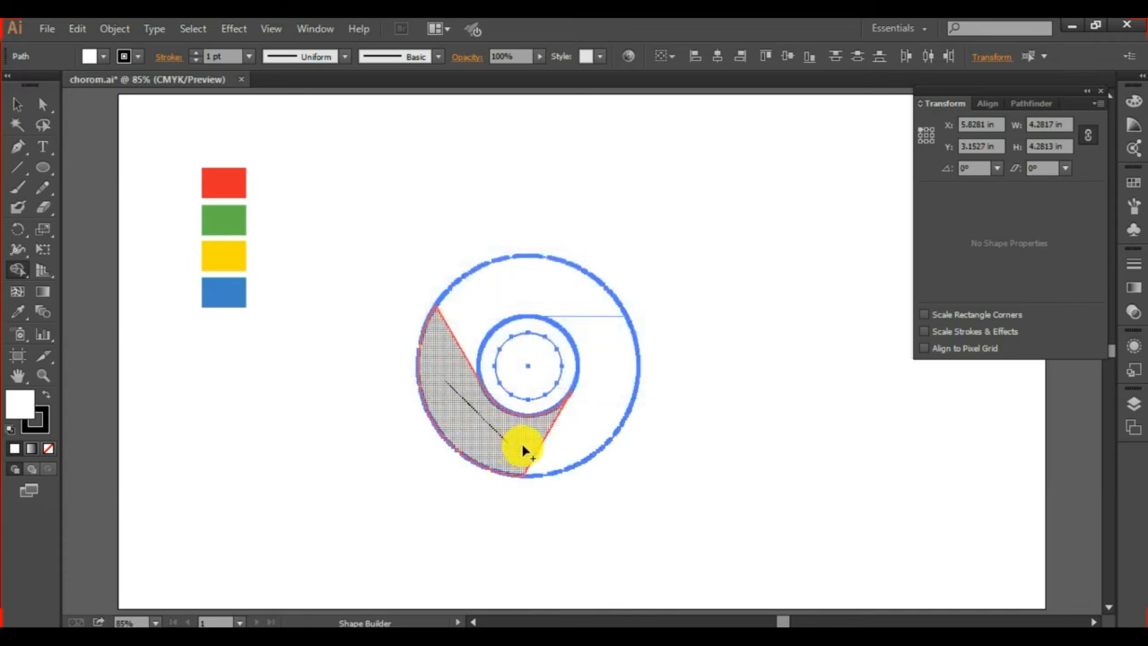
Remove the stroke from all the circles and curved segments of the logo, then deselect the artwork
left_click(18, 105)
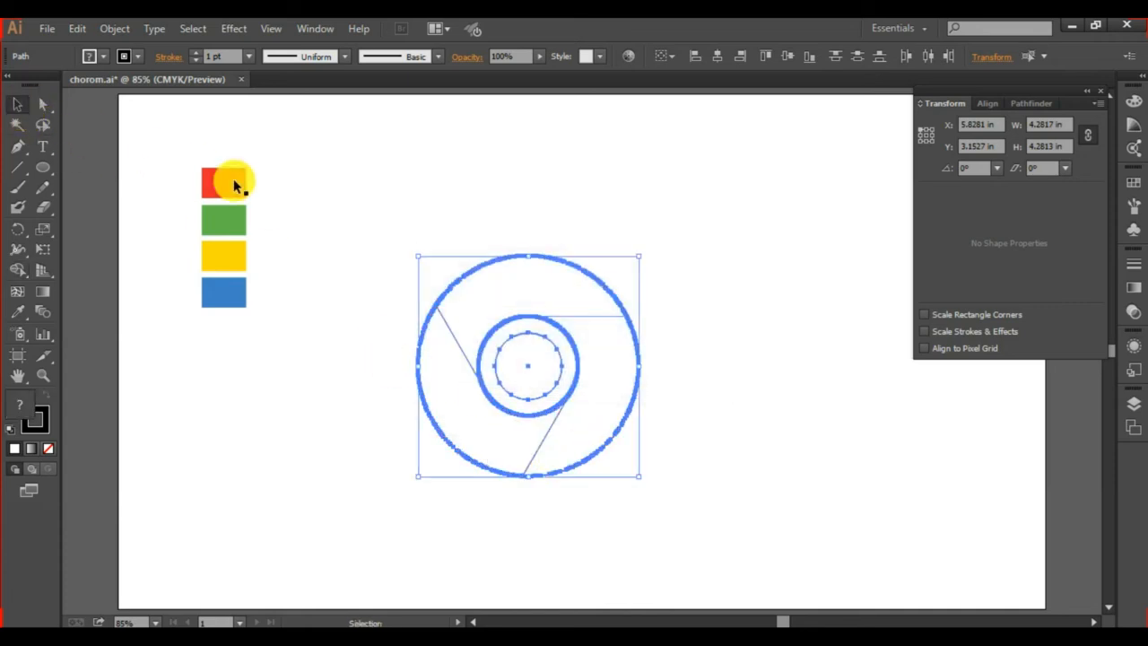
left_click(340, 191)
left_click_drag(363, 186, 709, 514)
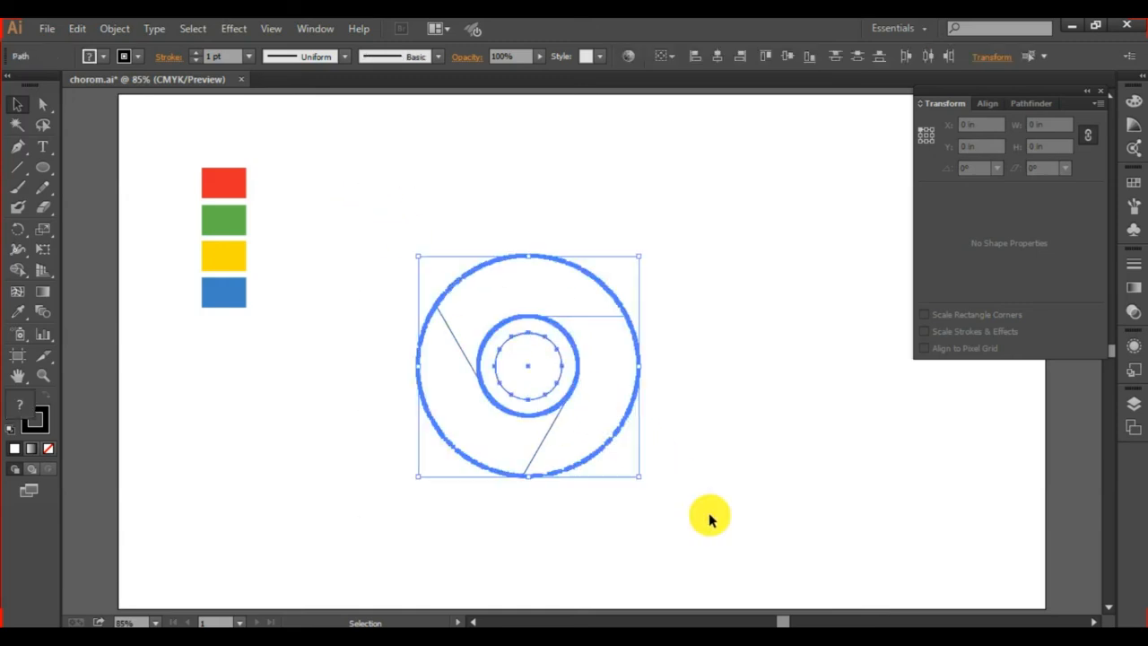
left_click(44, 431)
left_click(50, 450)
left_click(246, 454)
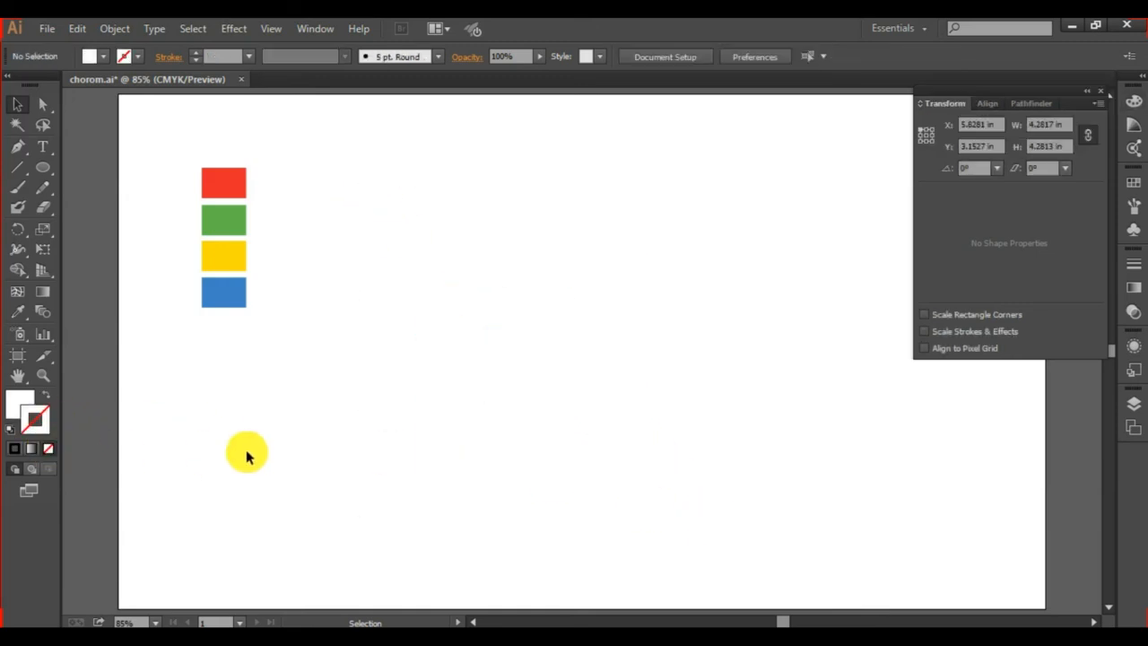
Fill the upper curved segment of the outer ring with the red sampled from the red swatch rectangle
left_click_drag(517, 160, 517, 296)
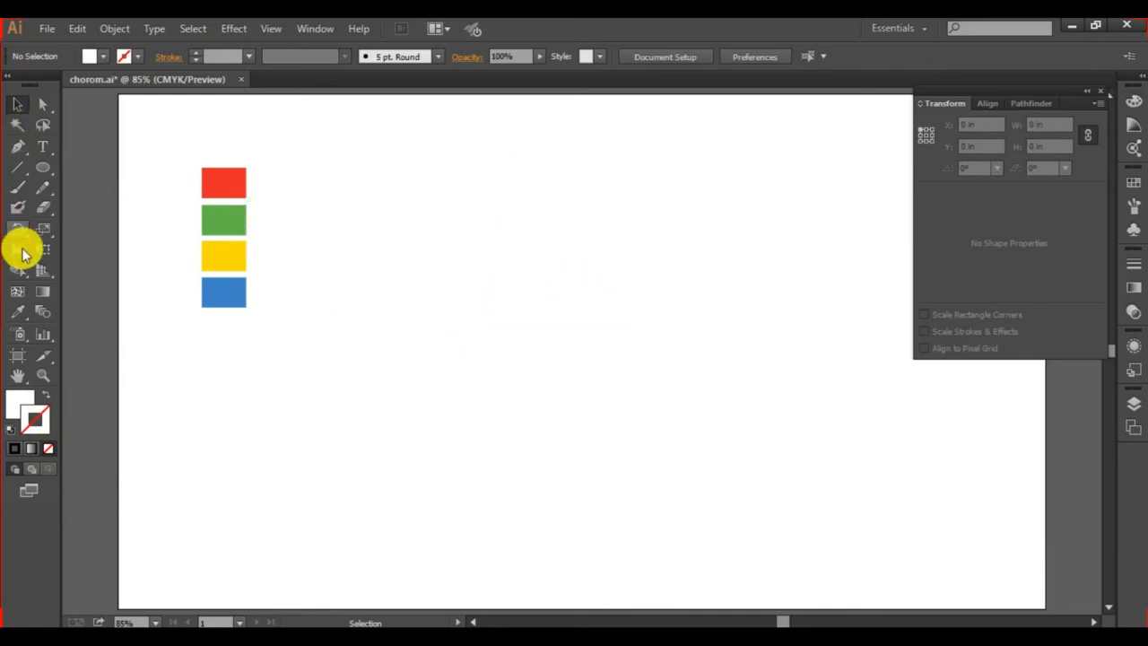
left_click(19, 311)
left_click(225, 185)
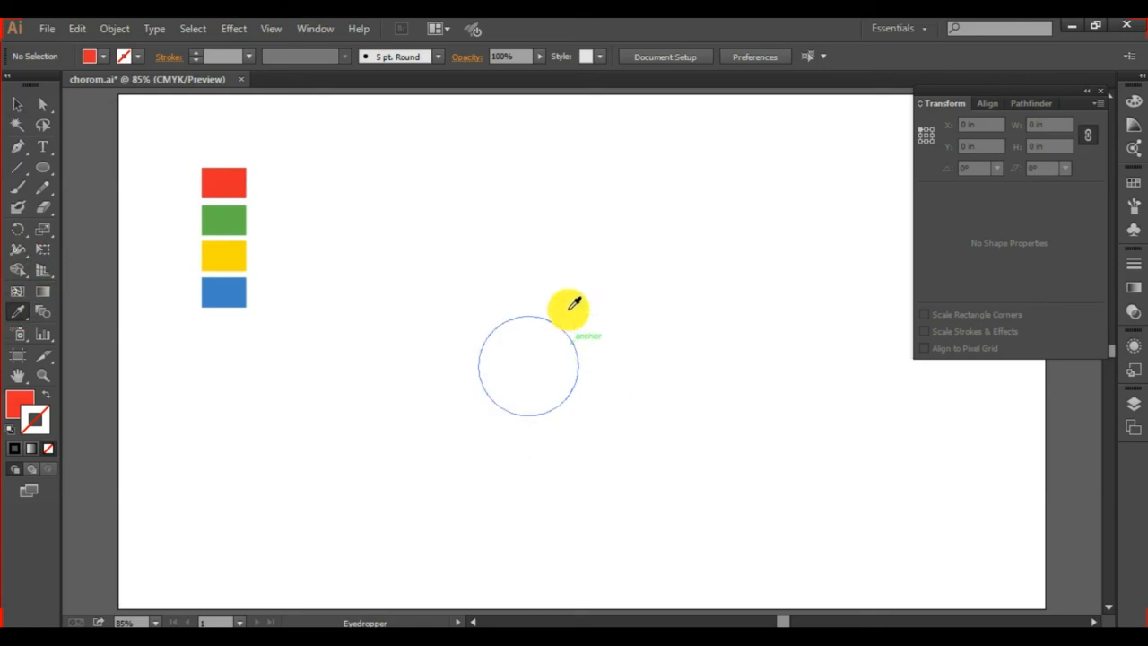
left_click_drag(466, 213, 513, 313)
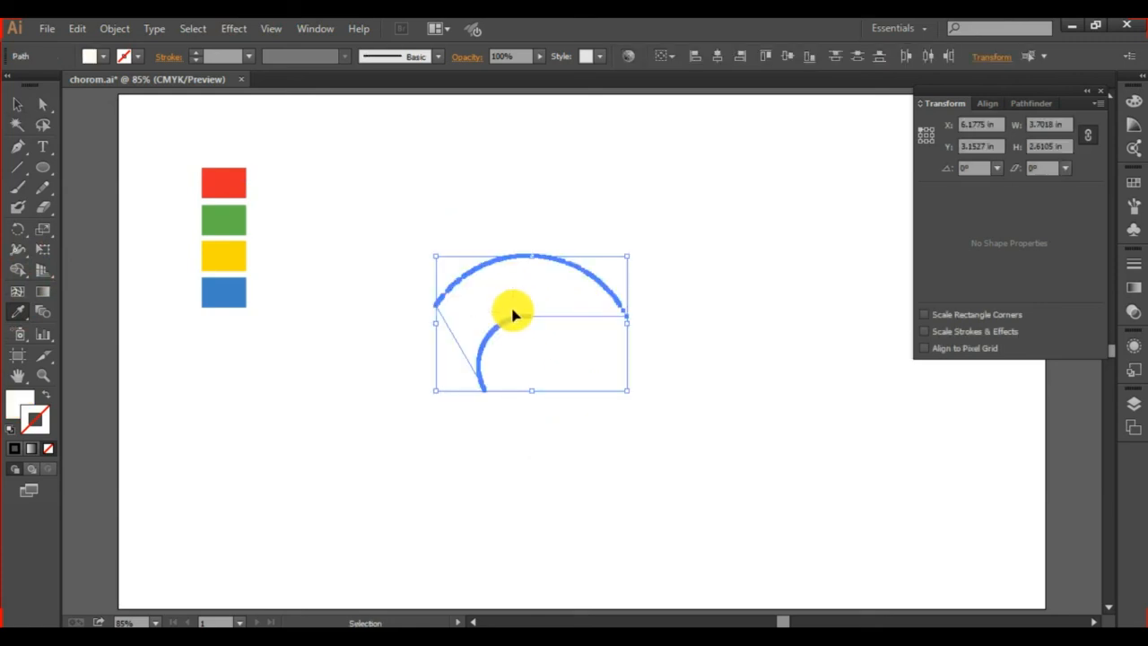
left_click(229, 178)
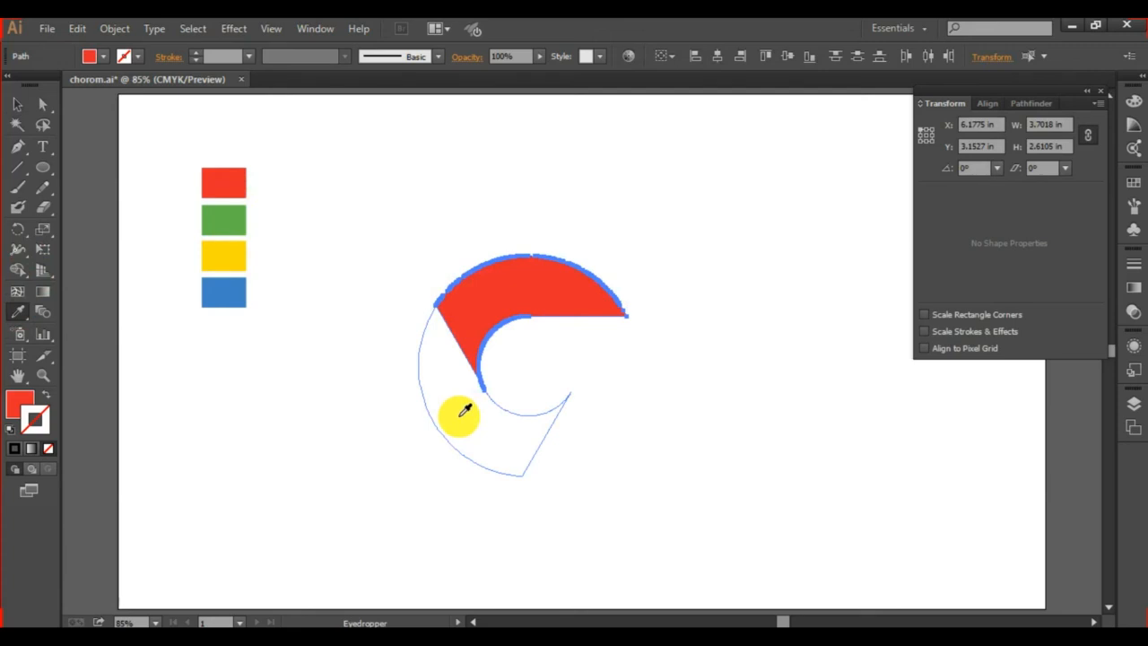
Fill the lower-left curved segment of the ring with the green sampled from the green swatch rectangle
key("v")
left_click_drag(346, 345, 441, 400)
key("i")
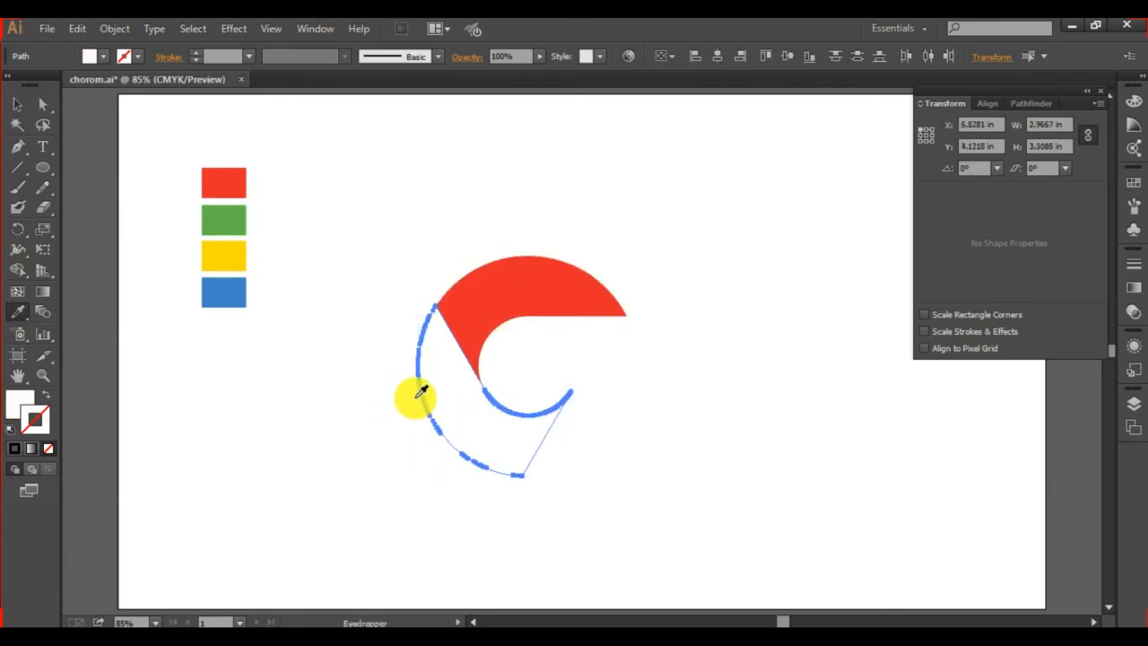
left_click(242, 211)
Fill the remaining curved segment on the ring's right side with the yellow sampled from the yellow swatch rectangle
key("v")
left_click_drag(692, 474, 580, 431)
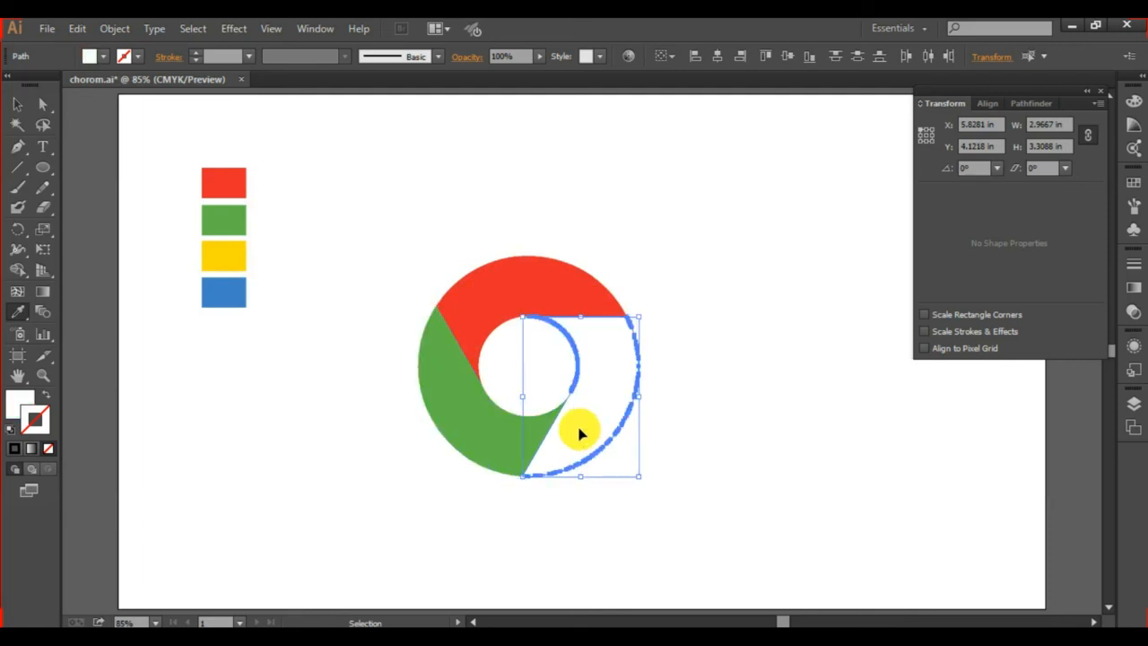
left_click(233, 260)
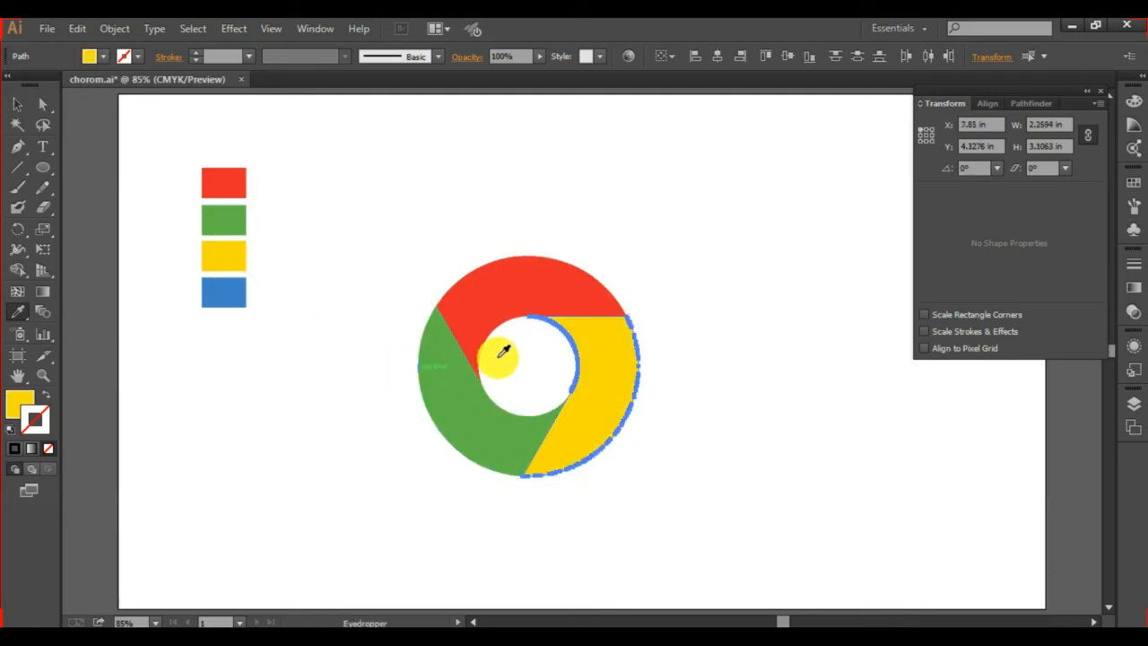
Fill the innermost circle with the blue sampled from the blue swatch rectangle and deselect it
mouse_move(539, 360)
left_mouse_down()
mouse_move(537, 376)
mouse_move(533, 357)
left_mouse_up()
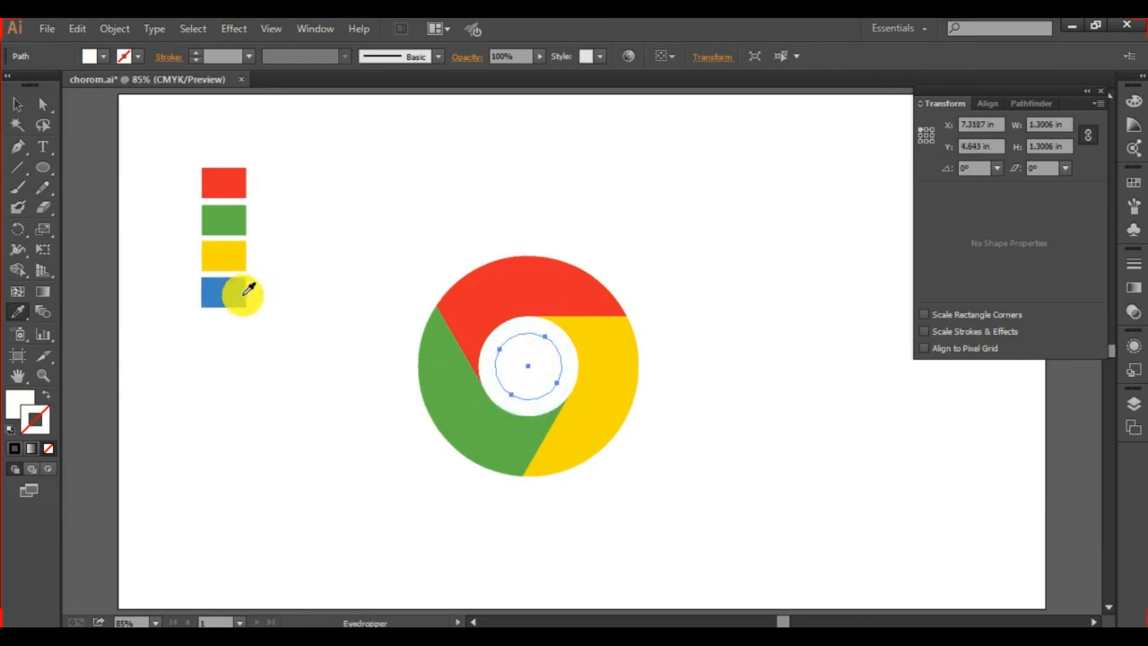
left_click(242, 287)
left_click(17, 105)
left_click(294, 173)
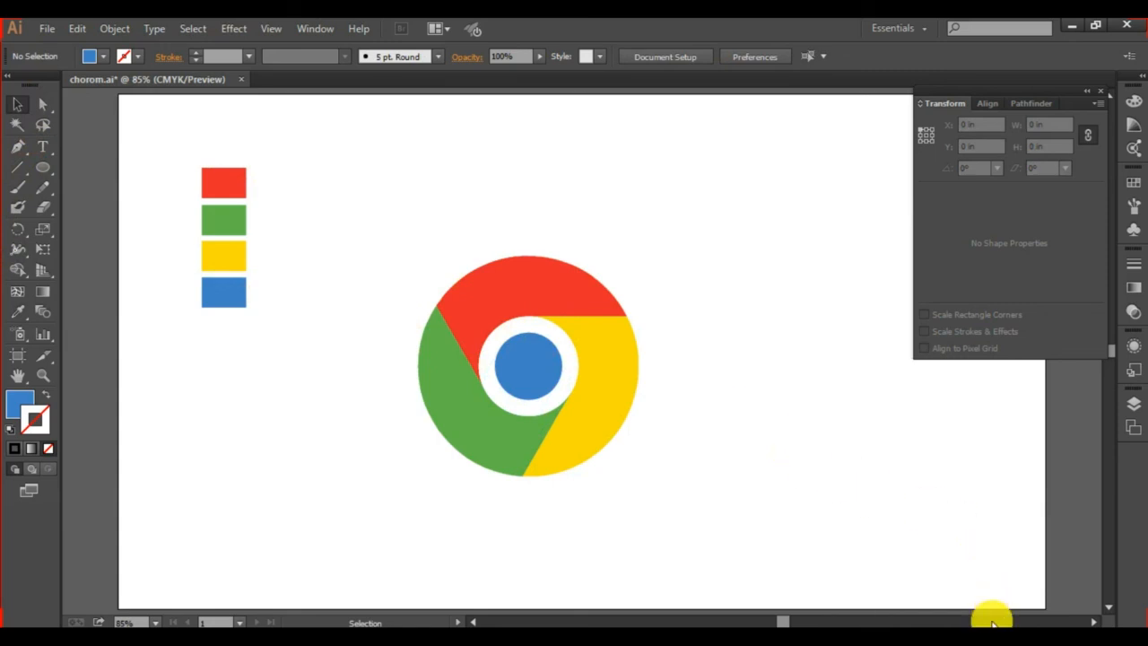
Group all the pieces of the logo and scale the group down from its lower-right corner
left_click_drag(377, 209, 682, 519)
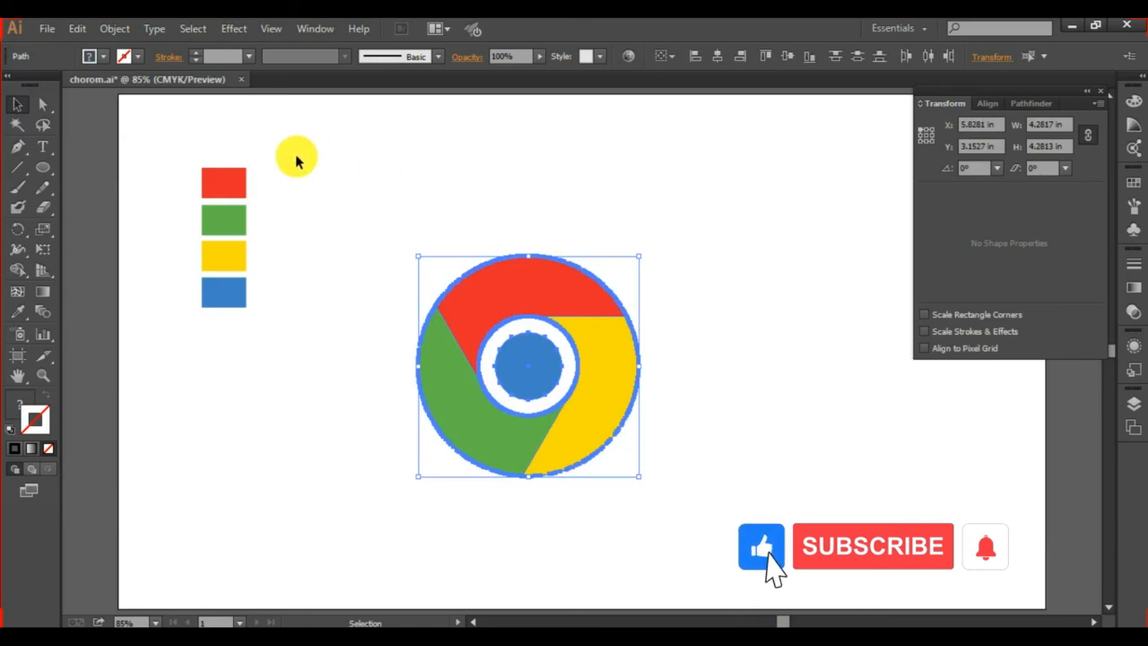
key("ctrl+g")
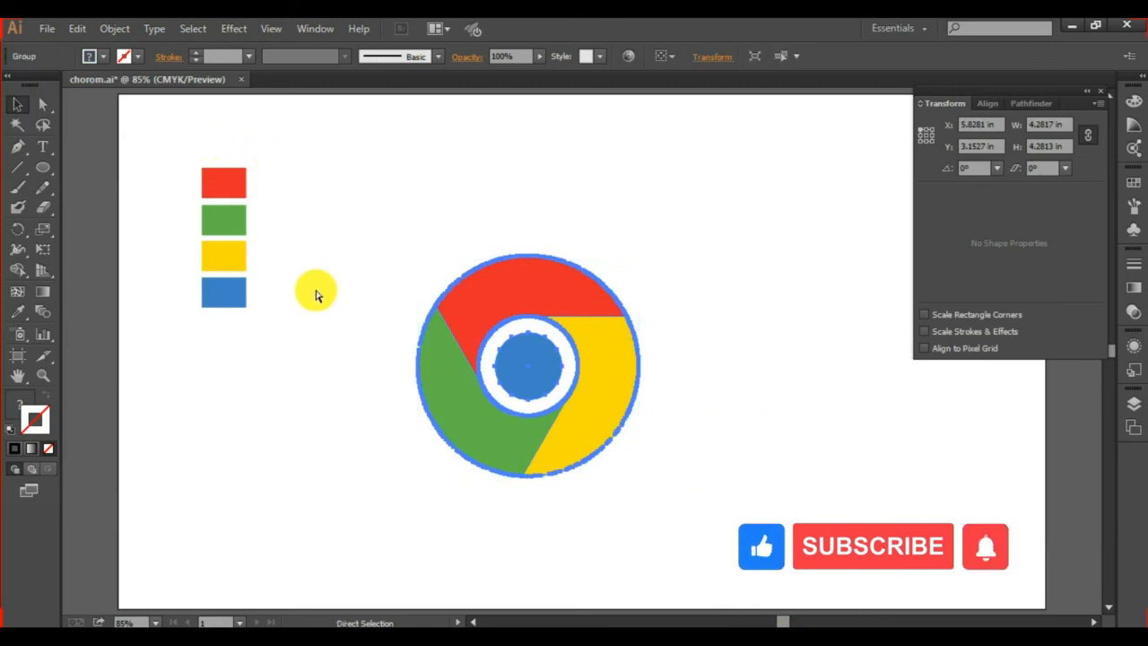
left_click(848, 386)
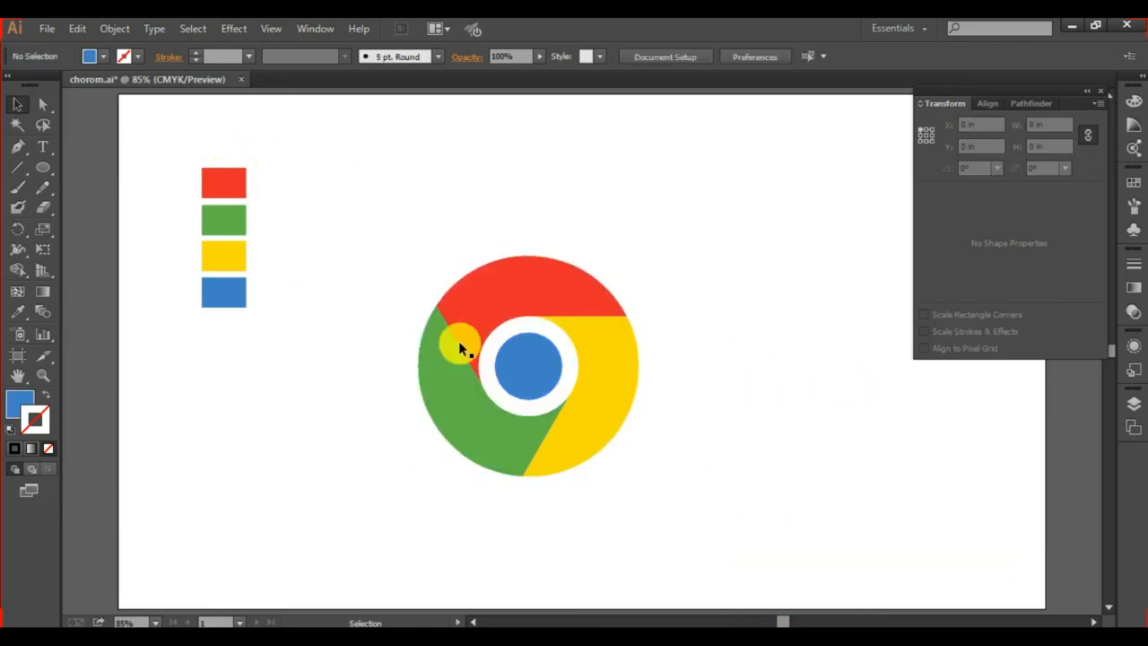
left_click_drag(425, 224, 676, 463)
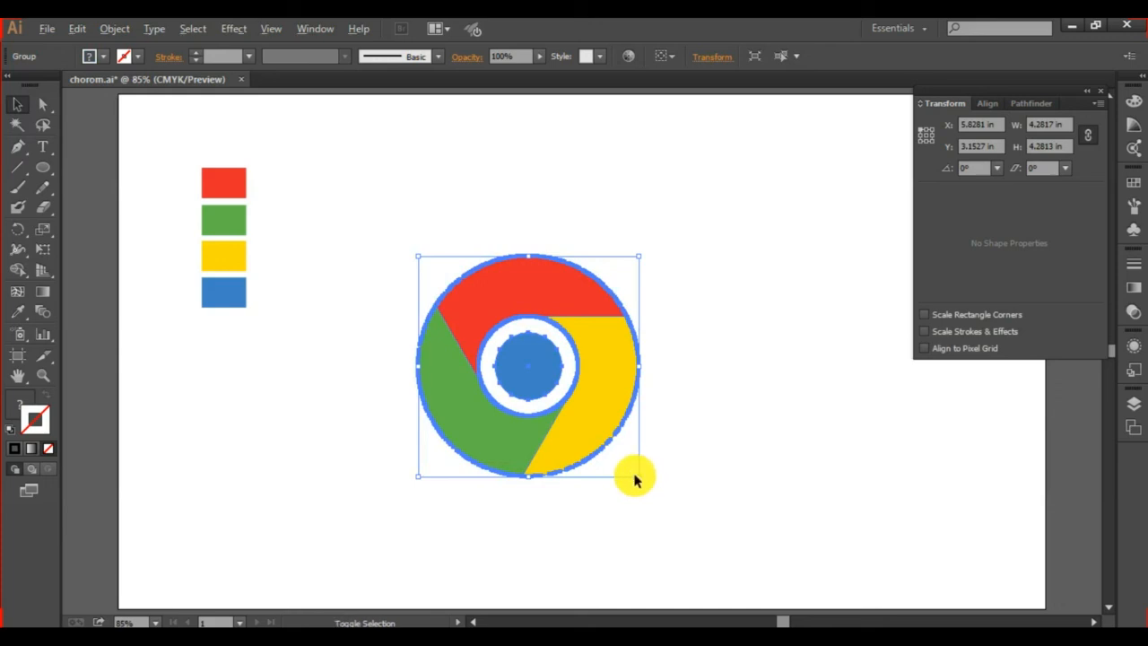
left_click_drag(637, 477, 584, 431)
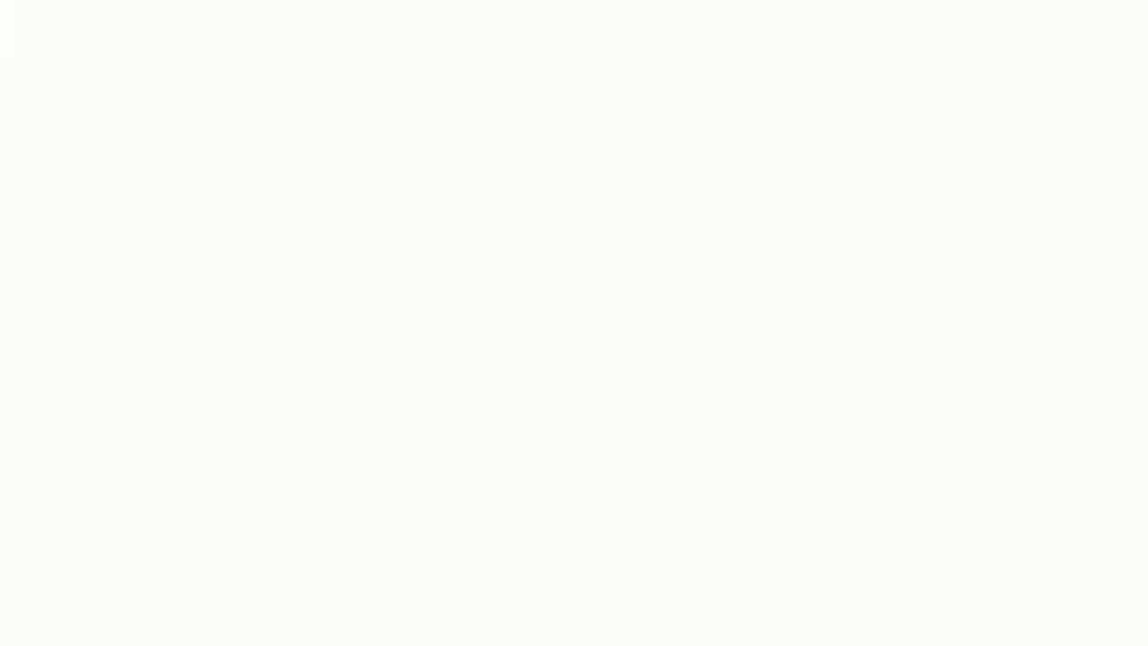